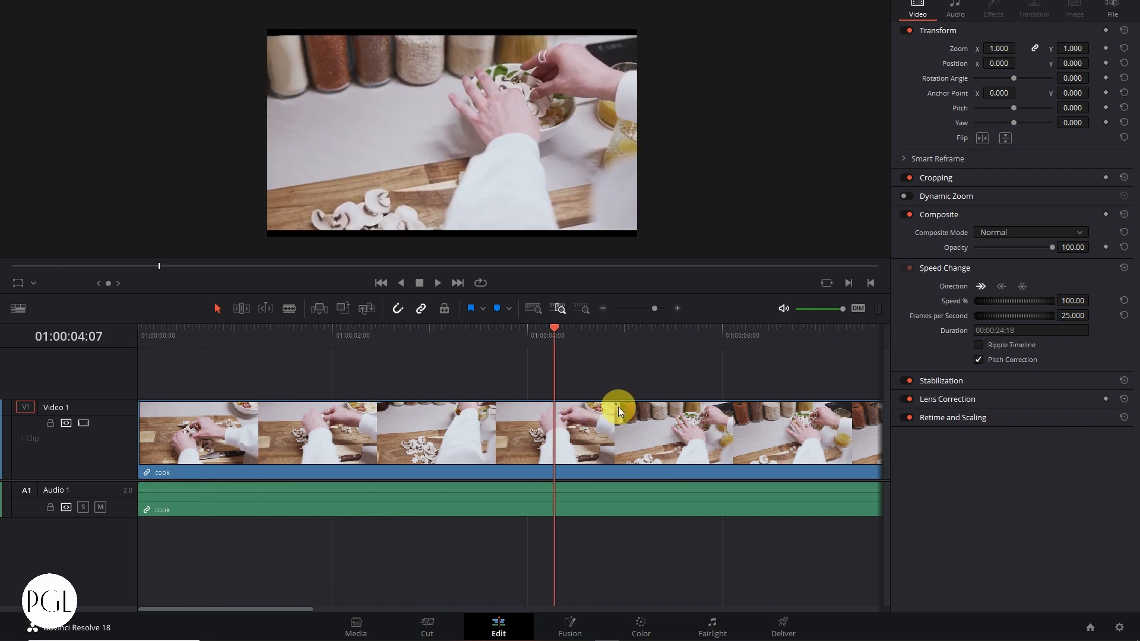
# Step: Split the cook clip at 01:00:03:21 and move its second part later in the timeline to leave a gap
pyautogui.click(530, 313)
pyautogui.moveTo(307, 336); pyautogui.dragTo(250, 394)
pyautogui.click(248, 433)
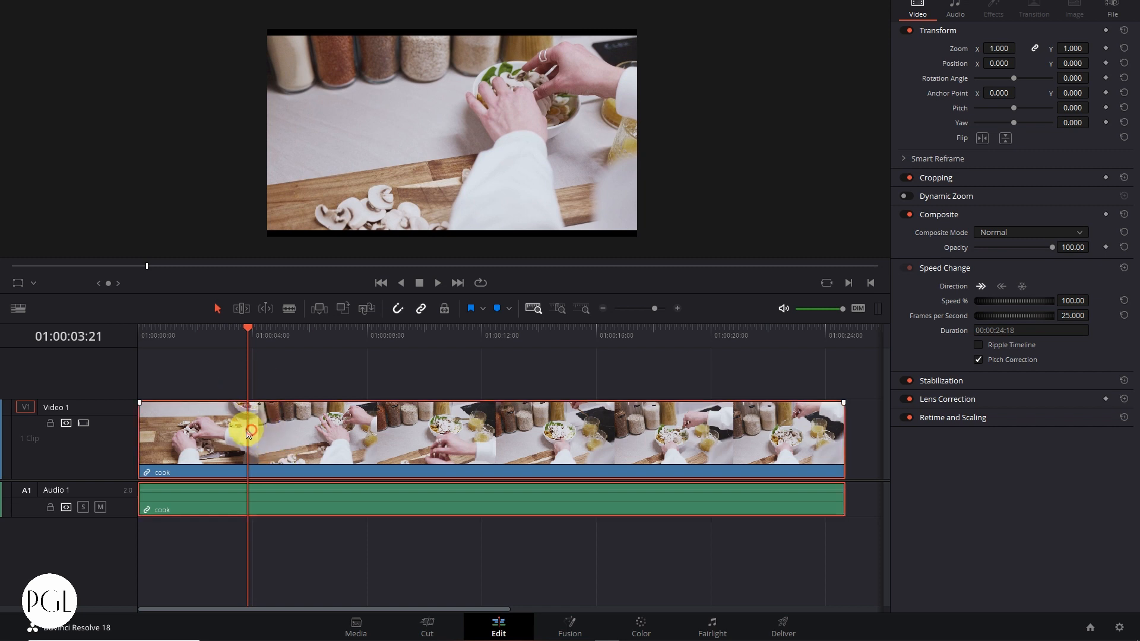
pyautogui.hotkey('ctrl', 'b')
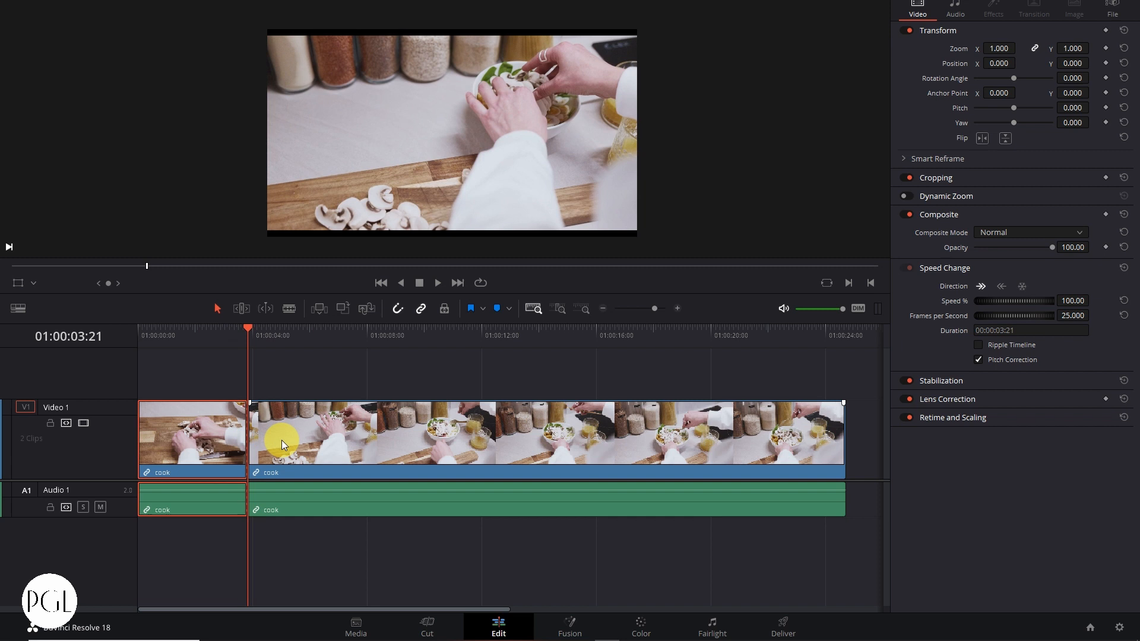
pyautogui.moveTo(309, 442); pyautogui.dragTo(418, 452)
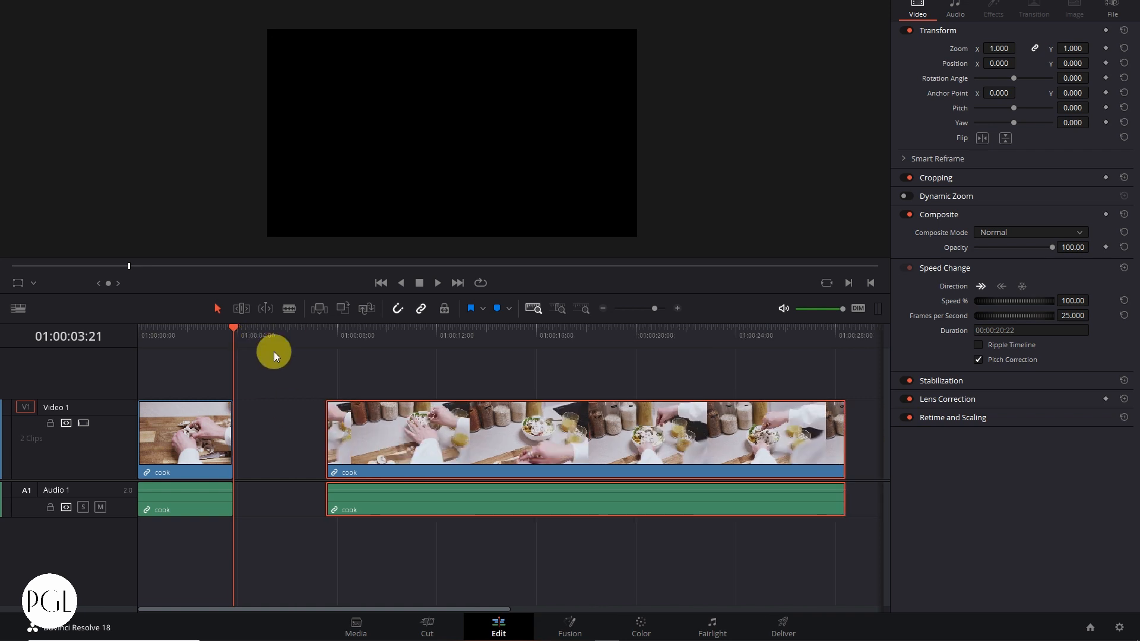
# Step: Split the first part of the cook clip again at 01:00:02:14
pyautogui.moveTo(230, 331); pyautogui.dragTo(201, 335)
pyautogui.click(208, 457)
pyautogui.hotkey('ctrl', 'b')
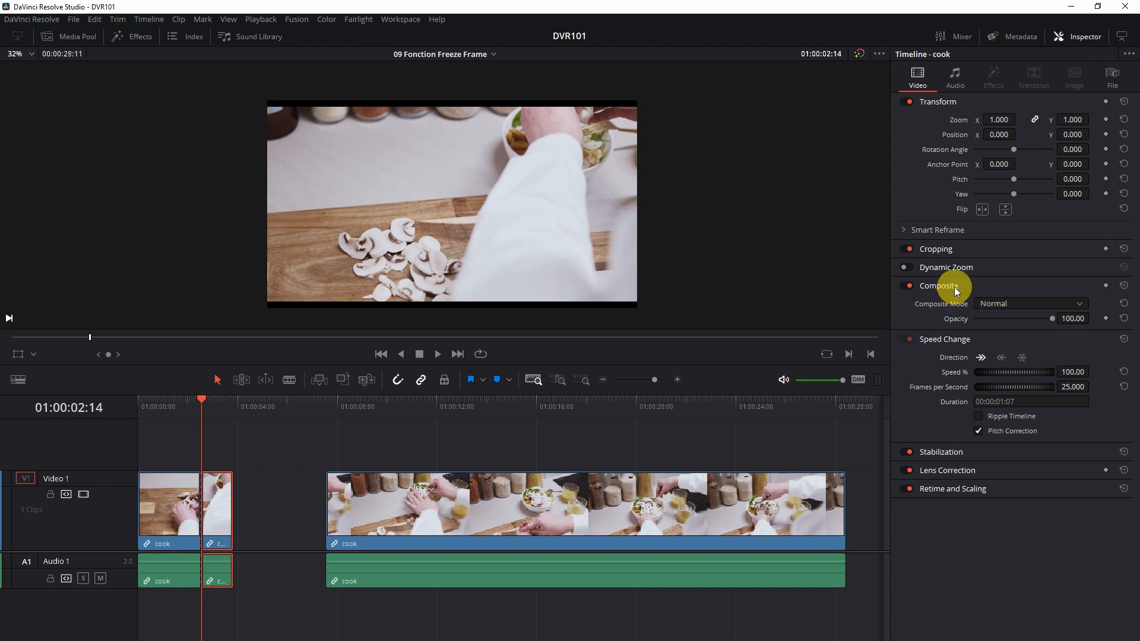
# Step: Set the short middle clip's speed direction to freeze frame and play the timeline from 01:00:01:00 to check it
pyautogui.click(986, 341)
pyautogui.click(985, 338)
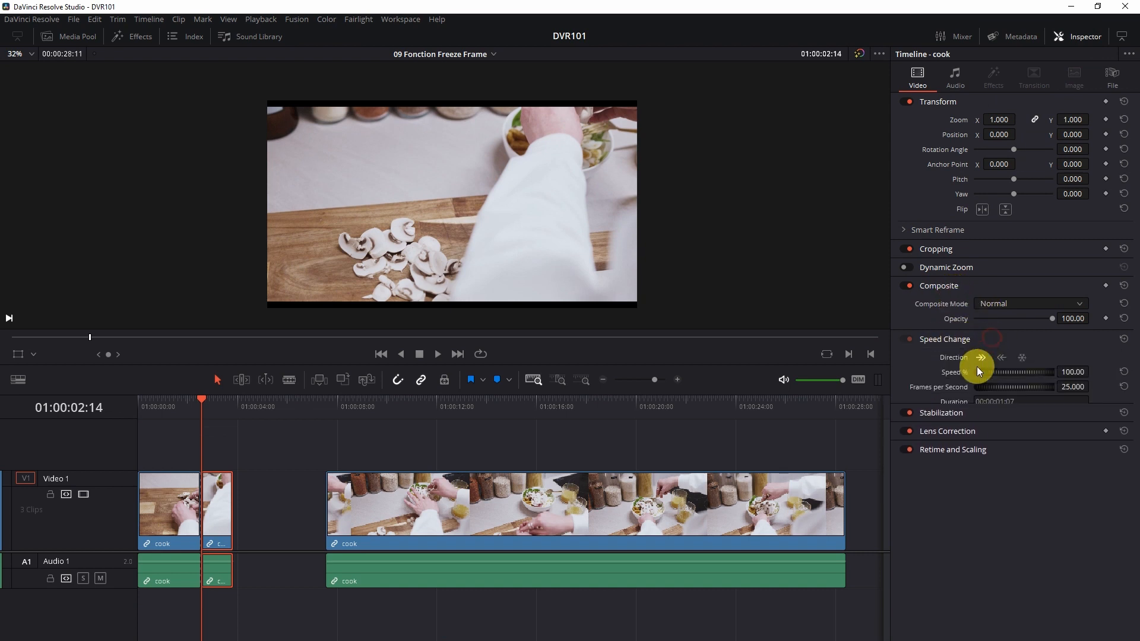
pyautogui.click(1022, 358)
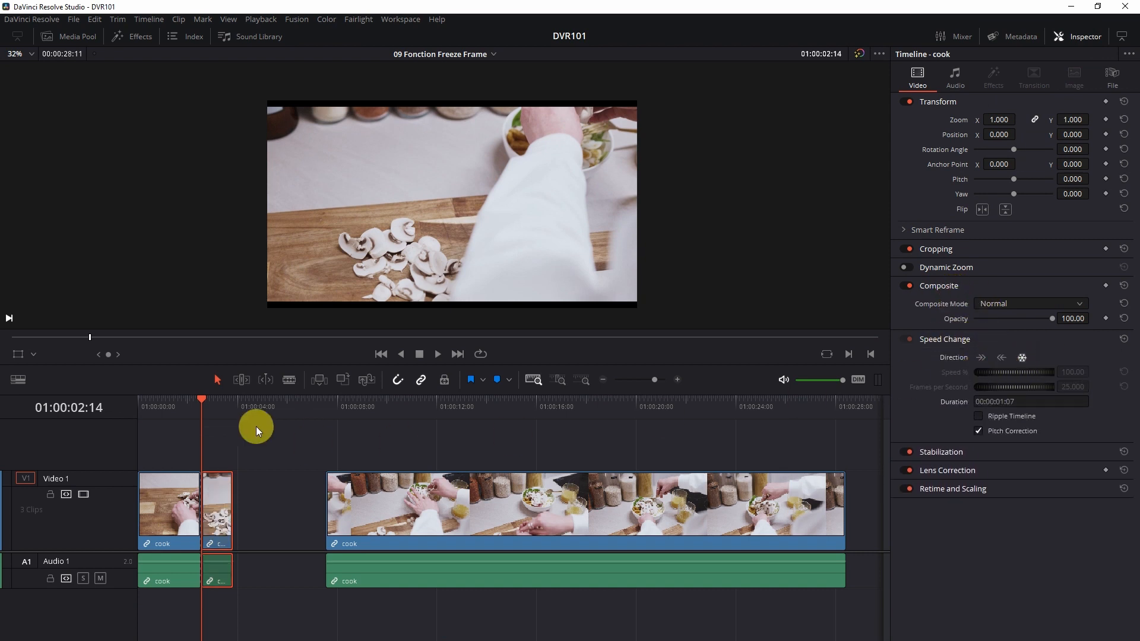
pyautogui.moveTo(202, 383); pyautogui.dragTo(162, 397)
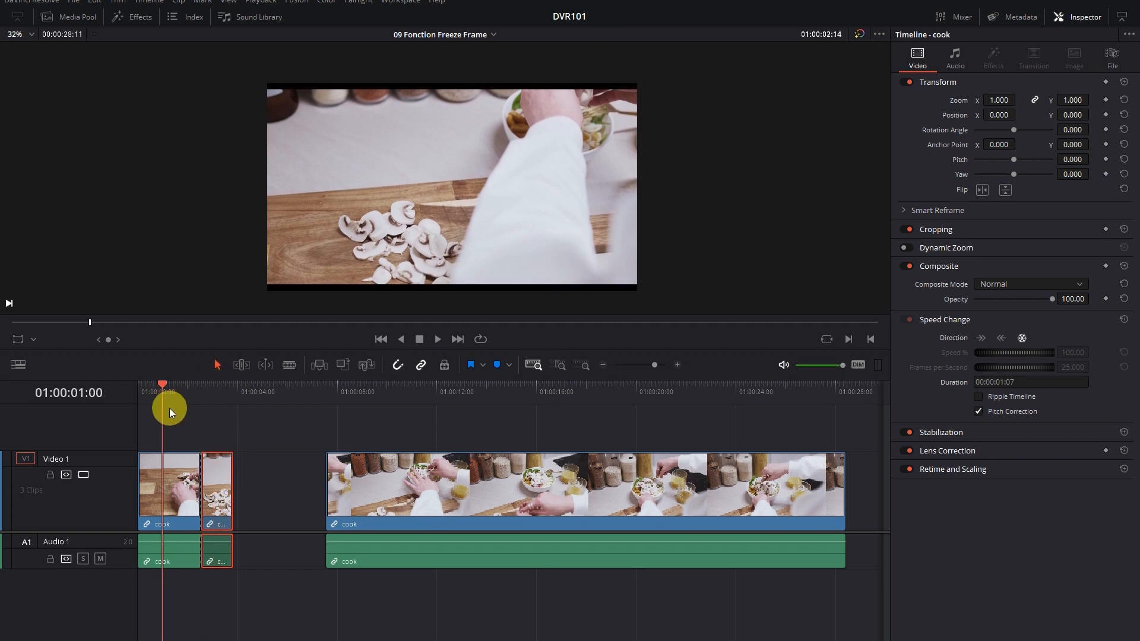
pyautogui.press('space')
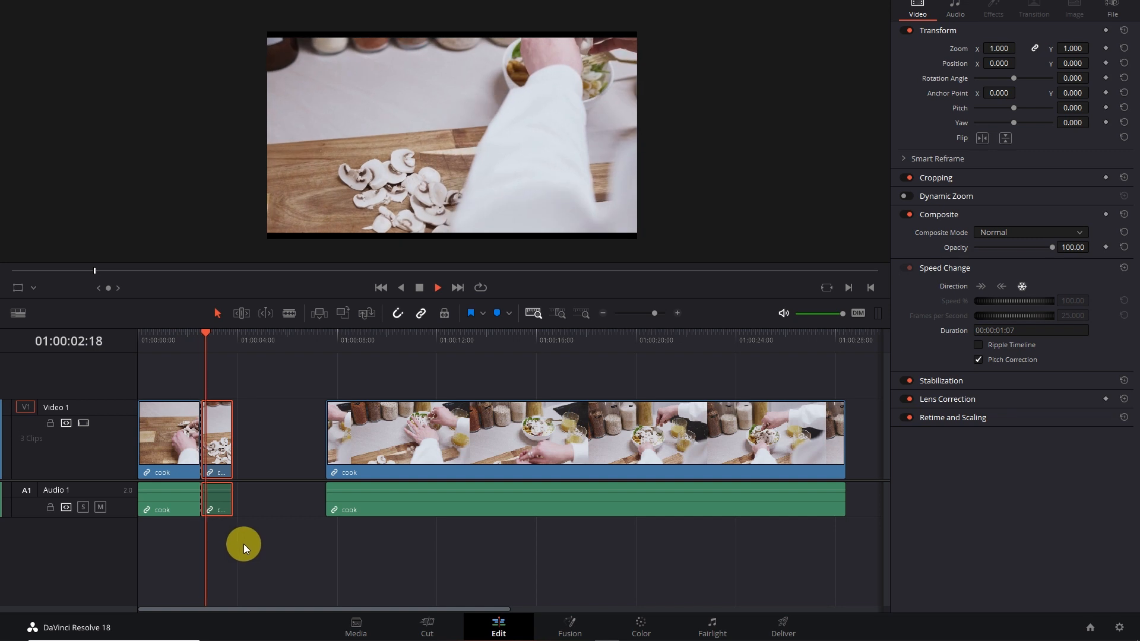
pyautogui.press('space')
# Step: Extend the end of the frozen clip to fill the gap before the last clip and play back the result
pyautogui.click(215, 428)
pyautogui.moveTo(232, 430); pyautogui.dragTo(324, 440)
pyautogui.moveTo(227, 336); pyautogui.dragTo(172, 408)
pyautogui.press('space')
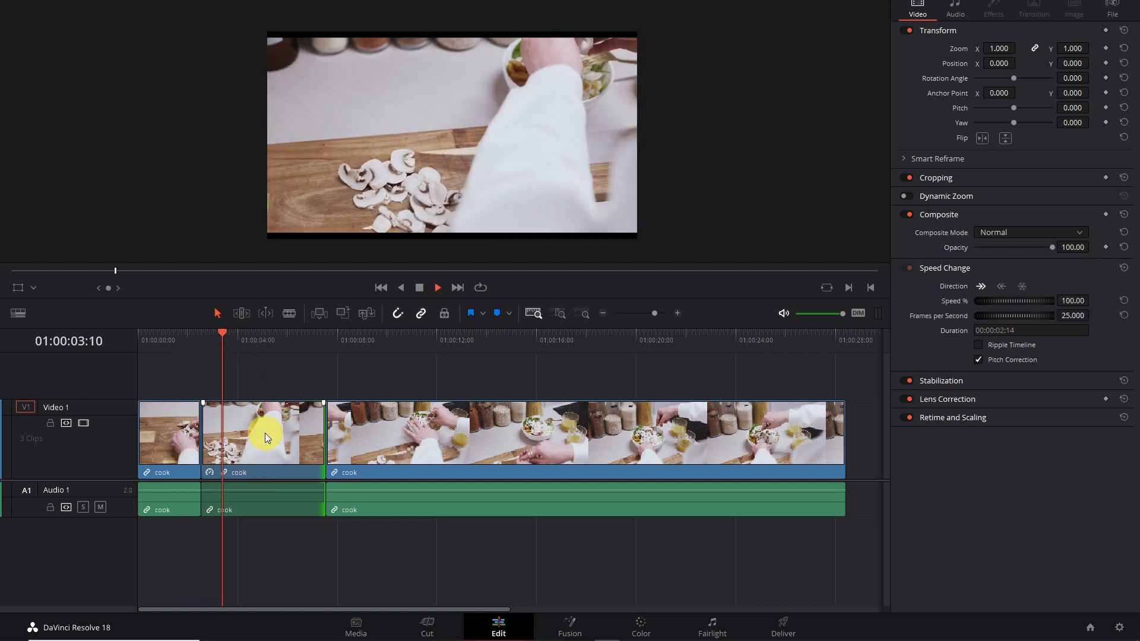
pyautogui.press('space')
# Step: Add the Clean and Simple Fusion title on Video 2 directly above the frozen clip
pyautogui.click(211, 443)
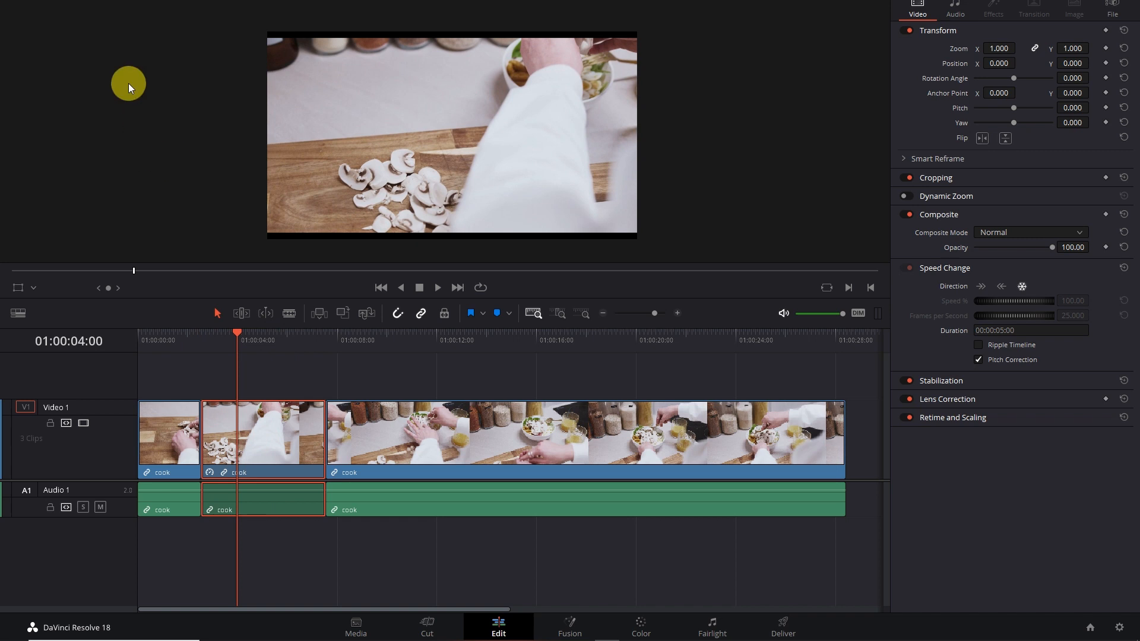
pyautogui.click(137, 36)
pyautogui.moveTo(201, 366); pyautogui.dragTo(488, 439)
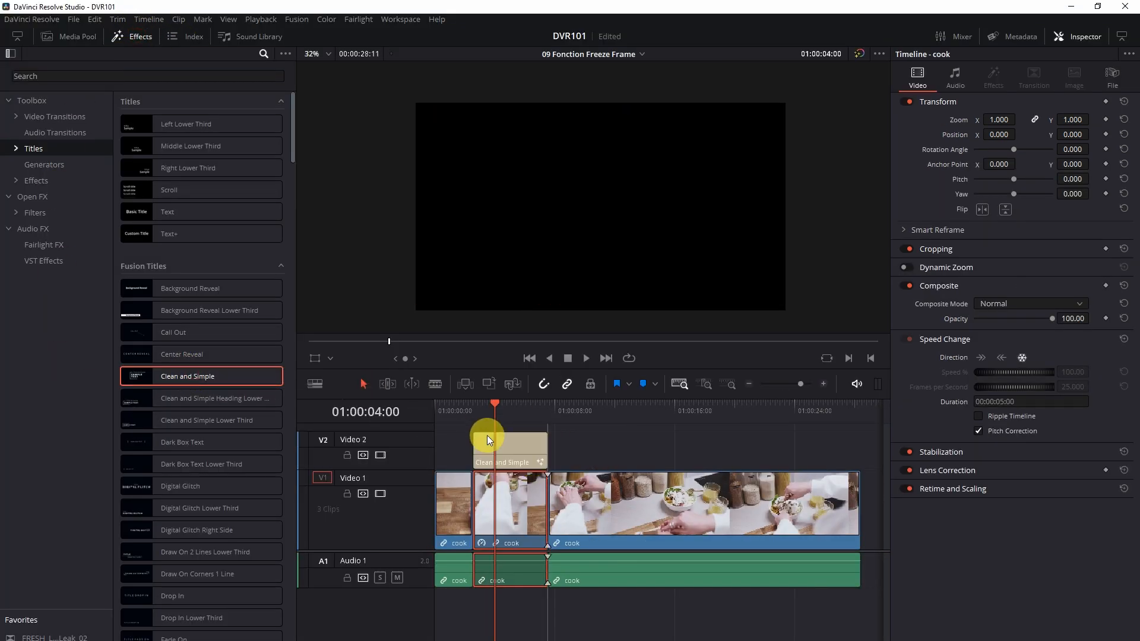
pyautogui.click(131, 35)
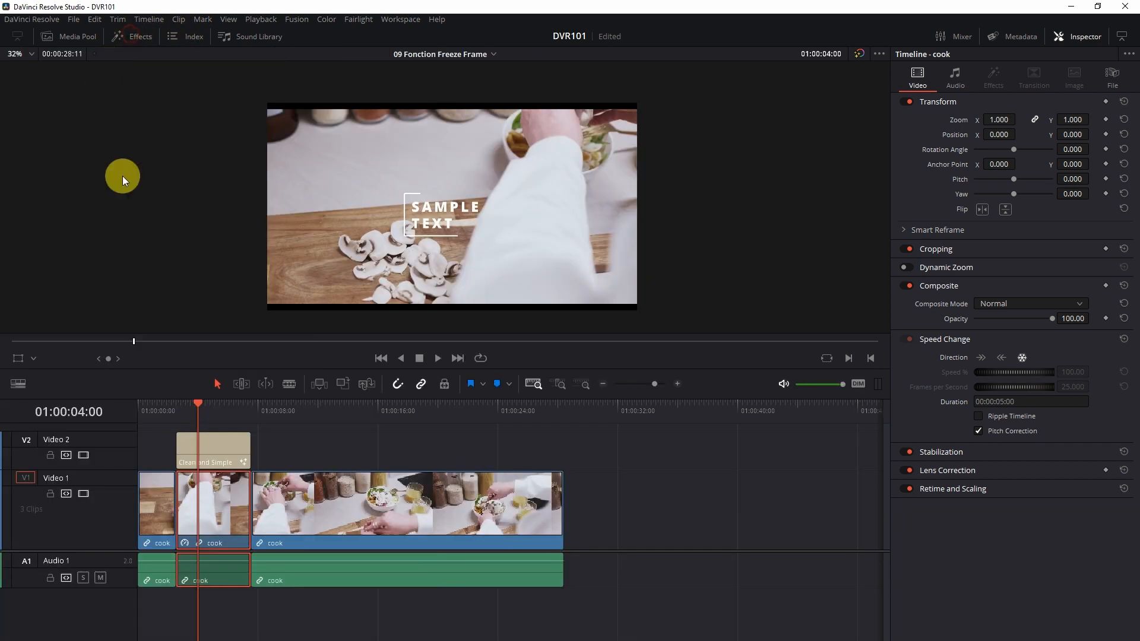
# Step: Change the Fusion title to CUISINE and RECETTE DU JOUR in yellow, positioned at X -584 and Y 211
pyautogui.click(243, 452)
pyautogui.moveTo(965, 178); pyautogui.dragTo(898, 180)
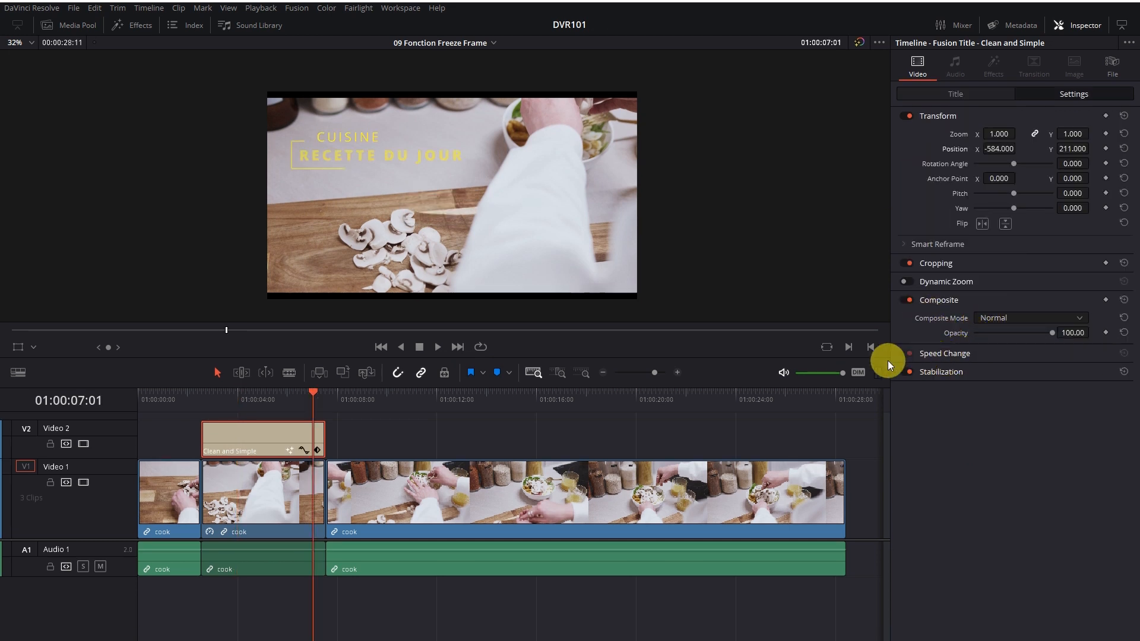
# Step: Add a basic Text title on Video 3 above the Fusion title, starting at 01:00:05:20
pyautogui.moveTo(317, 405); pyautogui.dragTo(282, 449)
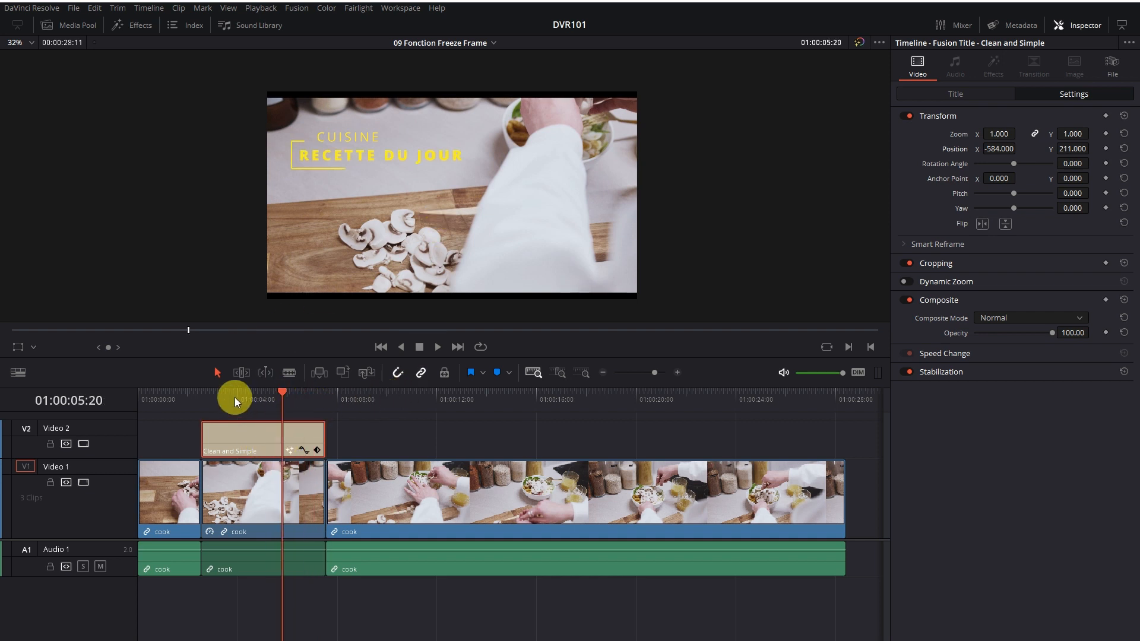
pyautogui.click(193, 37)
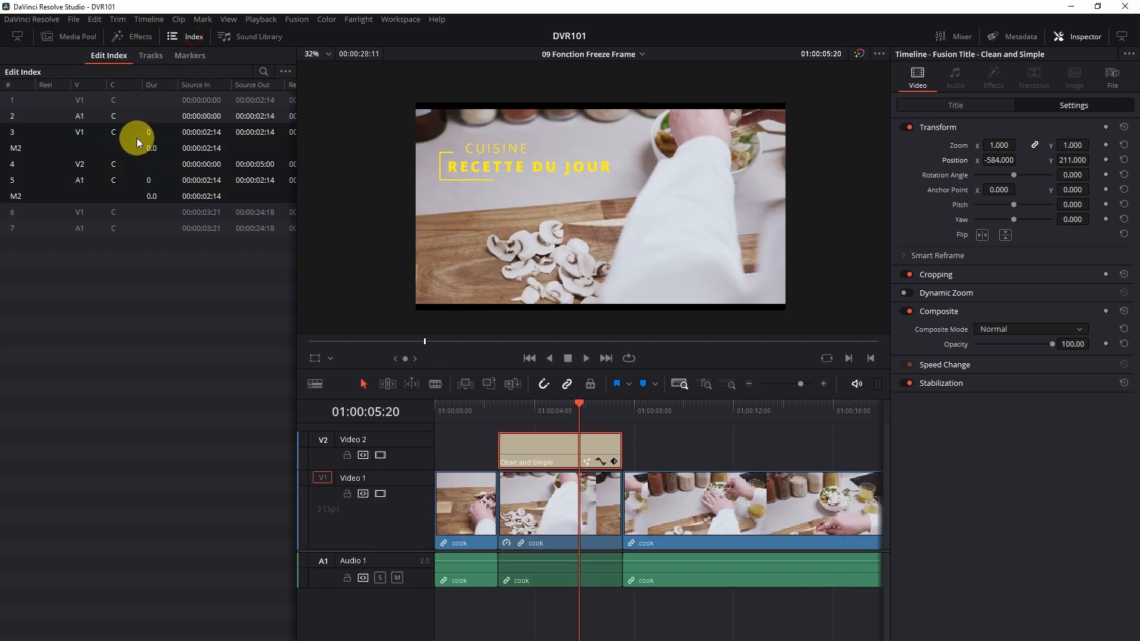
pyautogui.click(117, 40)
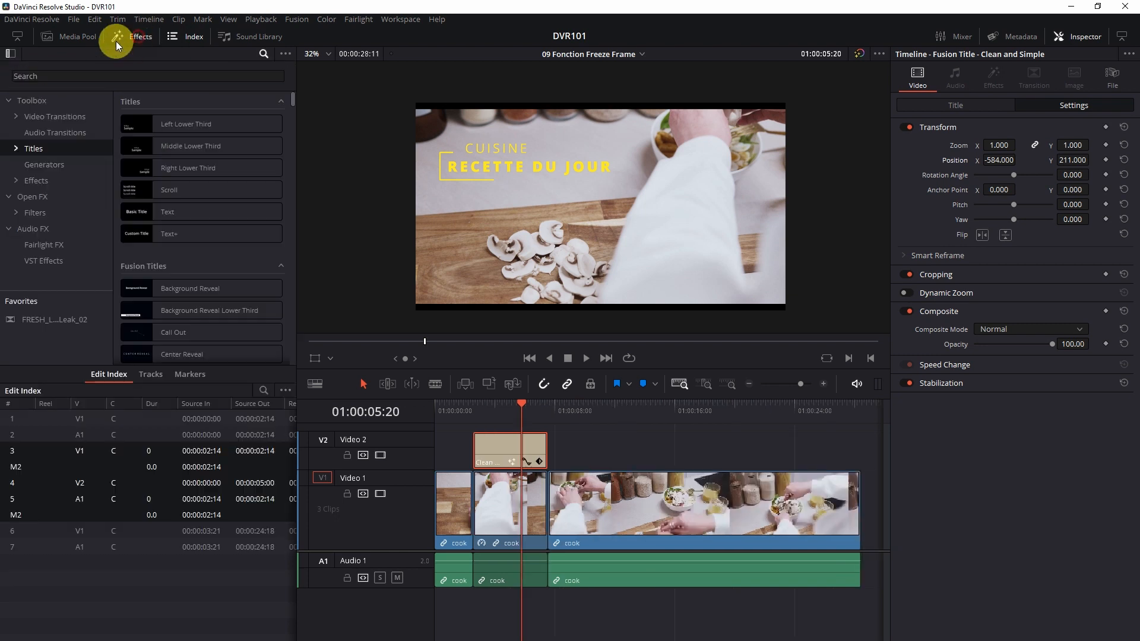
pyautogui.click(194, 38)
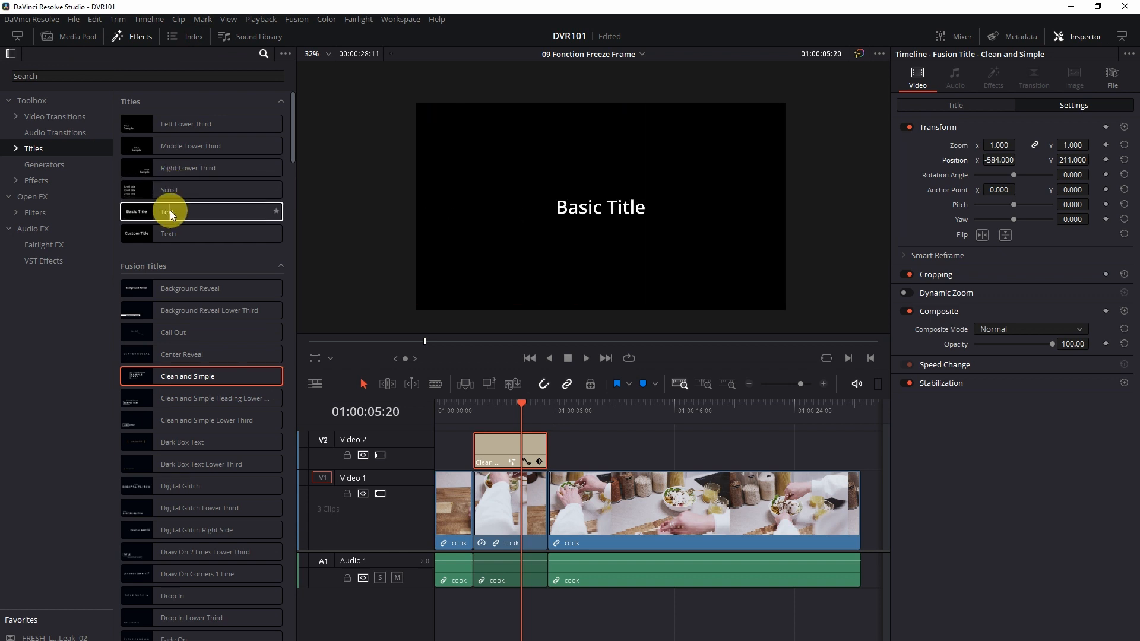
pyautogui.moveTo(173, 209); pyautogui.dragTo(539, 445)
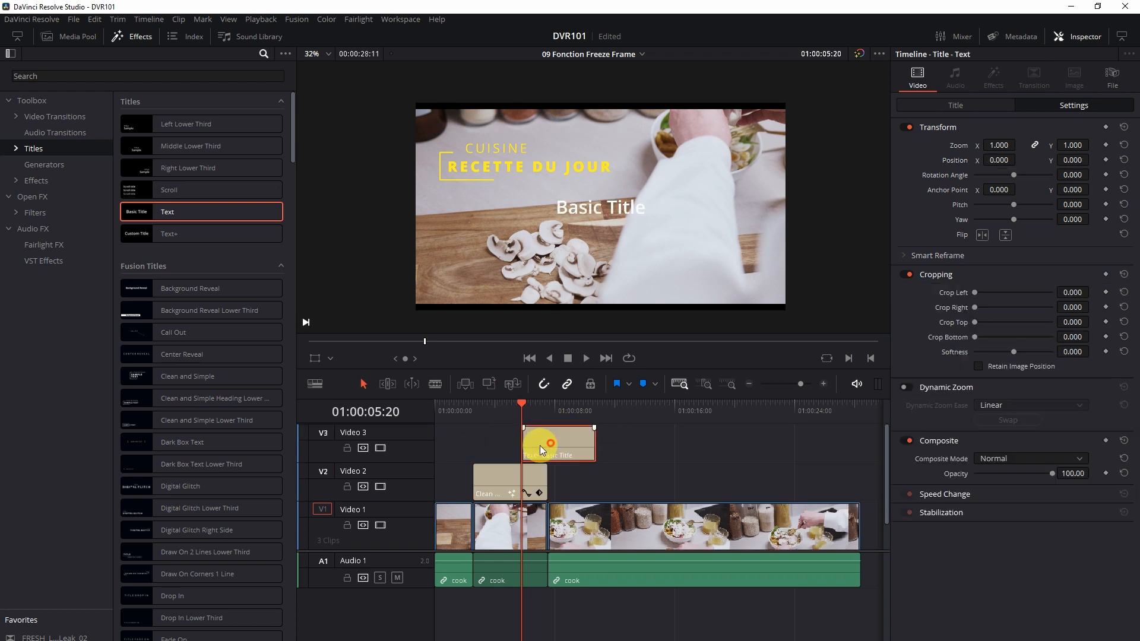
# Step: Go to about 01:00:06:20 and position the basic text title at X 451 and Y 33
pyautogui.moveTo(525, 404); pyautogui.dragTo(538, 406)
pyautogui.click(522, 477)
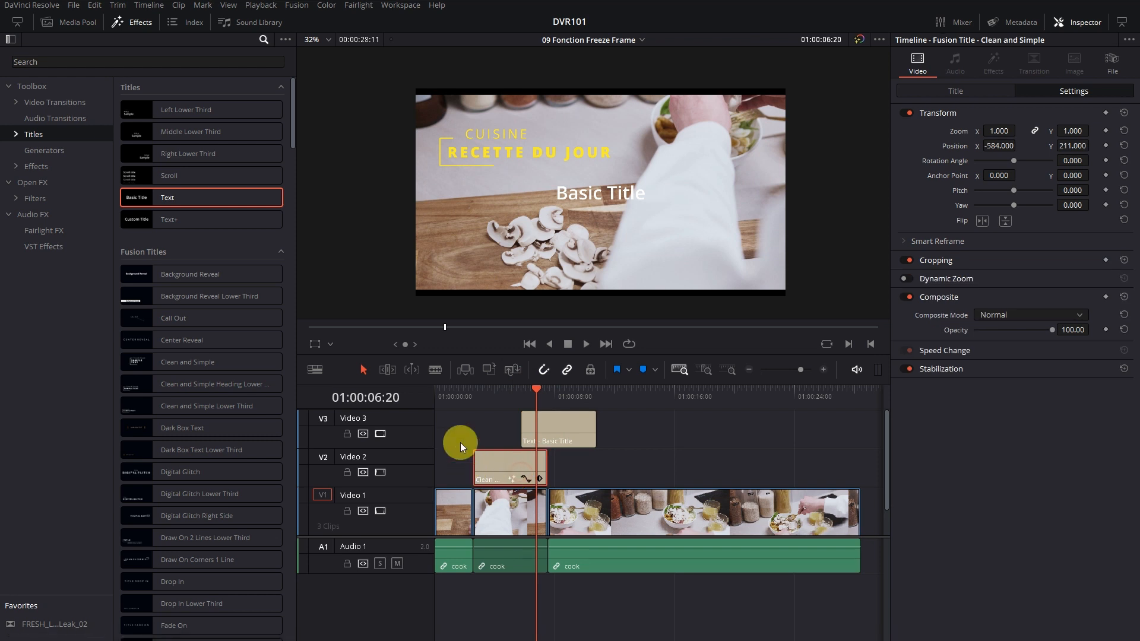
pyautogui.click(562, 430)
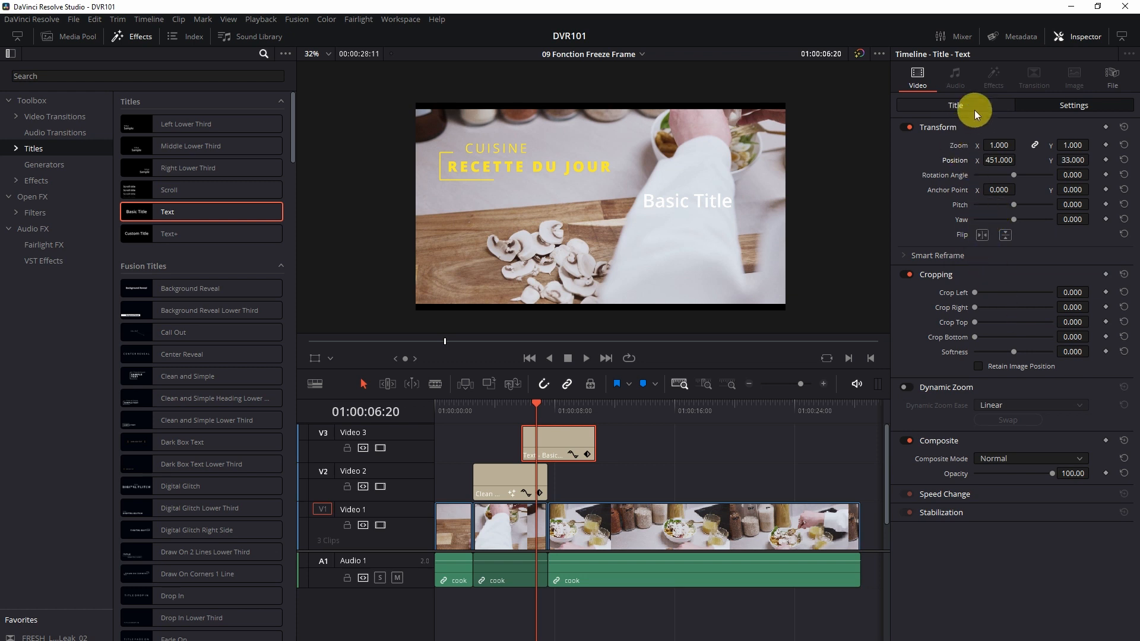
# Step: Change the basic title to OEUFS, SALADE, ÉPICES on separate lines, left-aligned in black at size 72
pyautogui.click(956, 105)
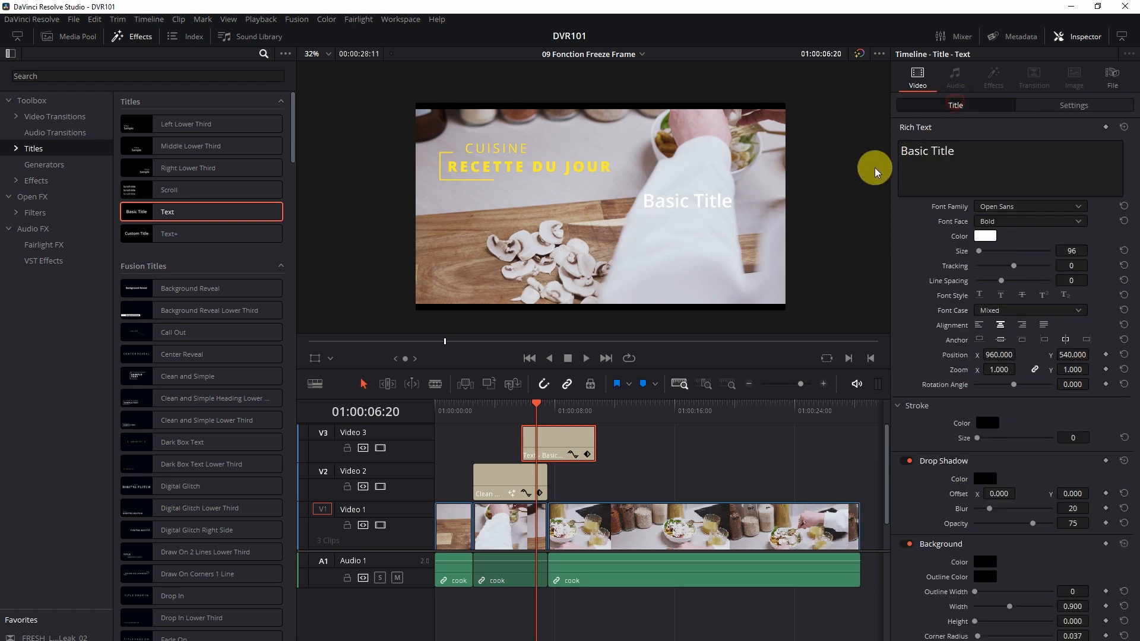
pyautogui.click(982, 239)
pyautogui.click(419, 260)
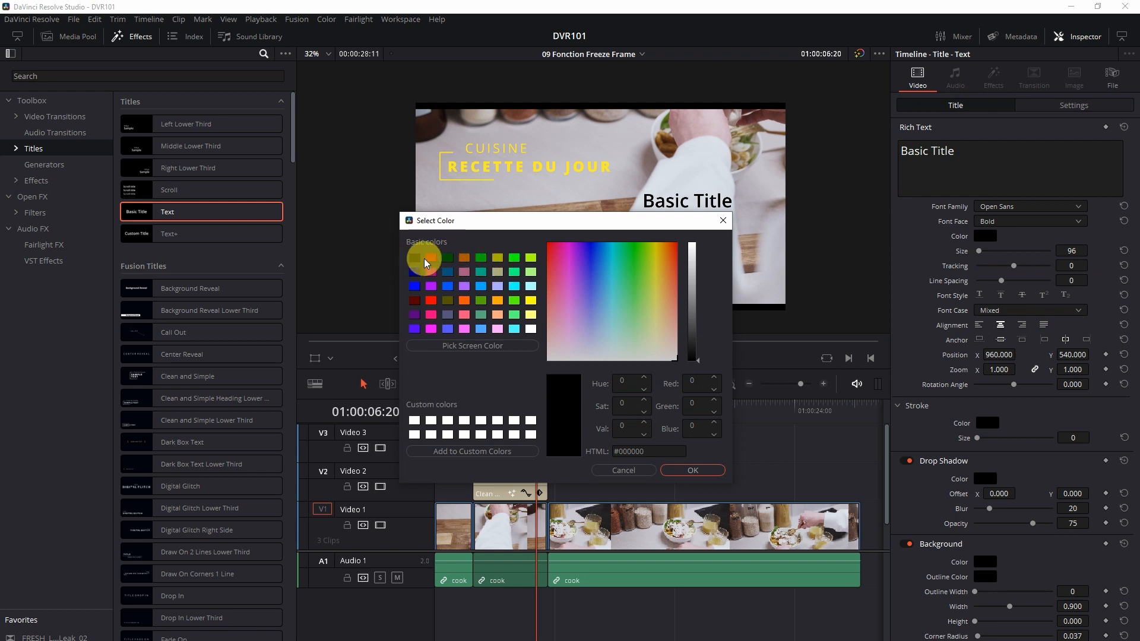
pyautogui.click(693, 471)
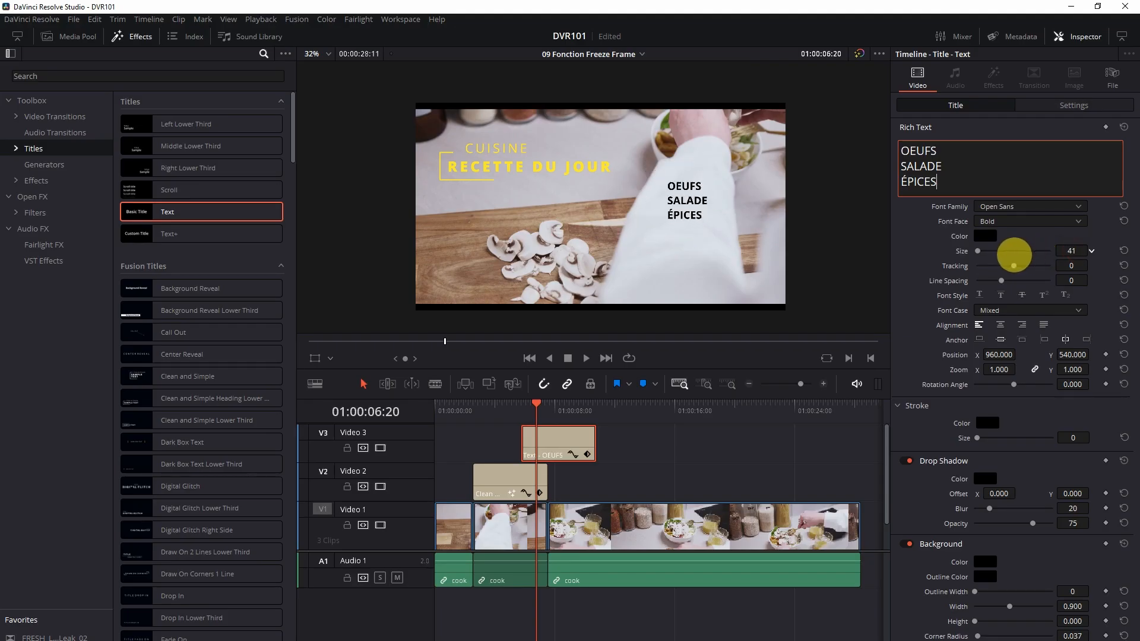
pyautogui.moveTo(1013, 254); pyautogui.dragTo(1036, 254)
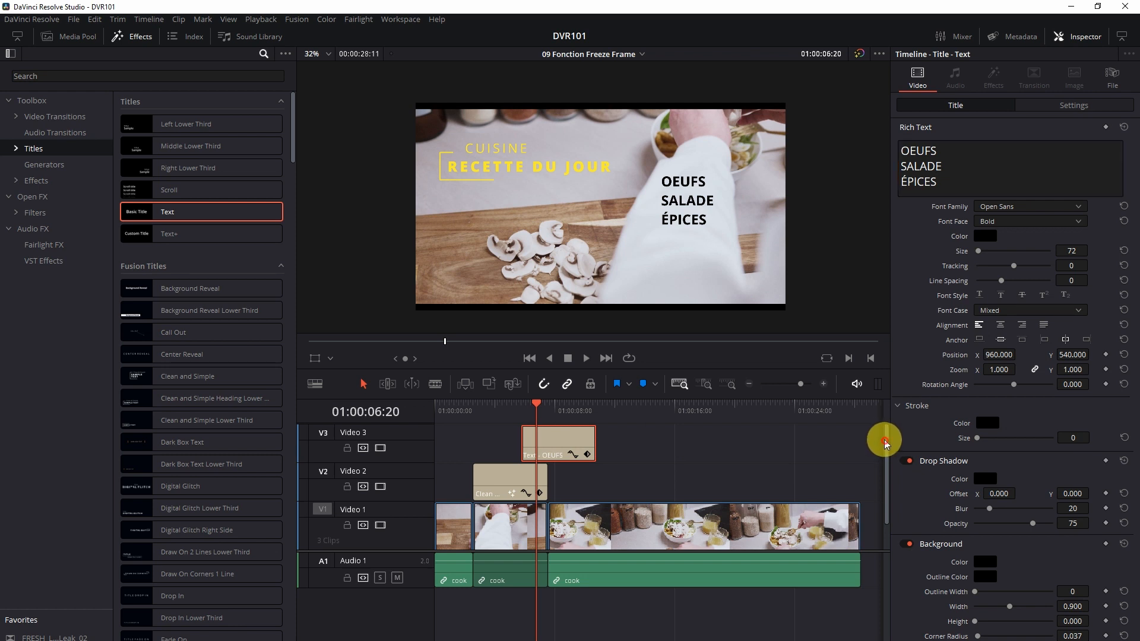
# Step: Insert a Solid Color generator on Video 3 directly beneath the ingredient text, with the text moved up to Video 4
pyautogui.moveTo(888, 420); pyautogui.dragTo(891, 413)
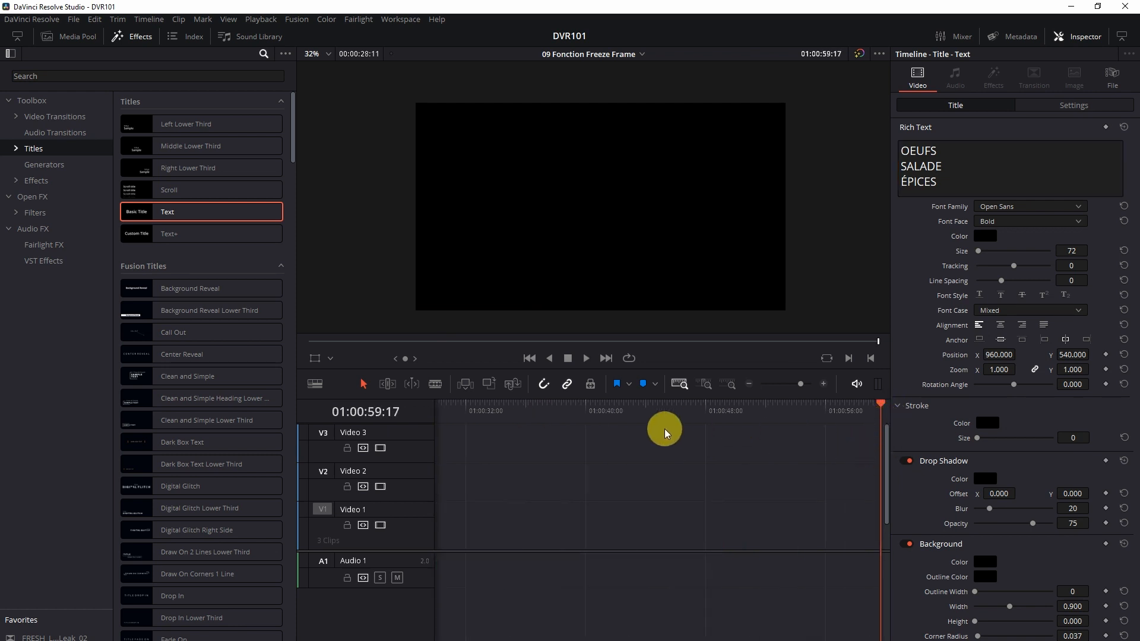
pyautogui.press('Home')
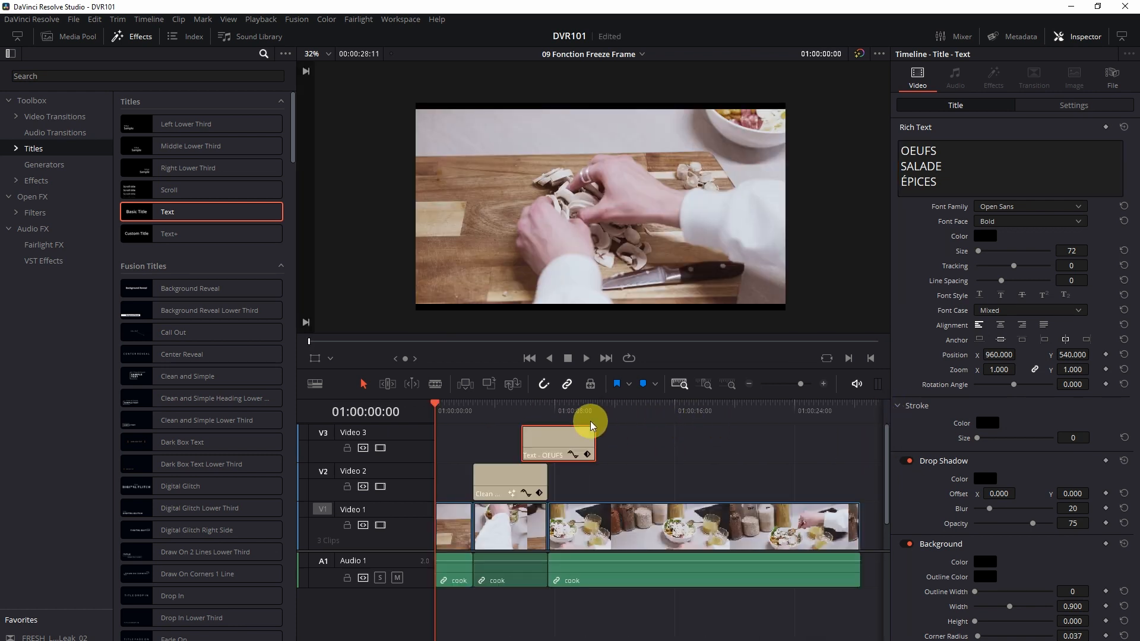
pyautogui.click(37, 169)
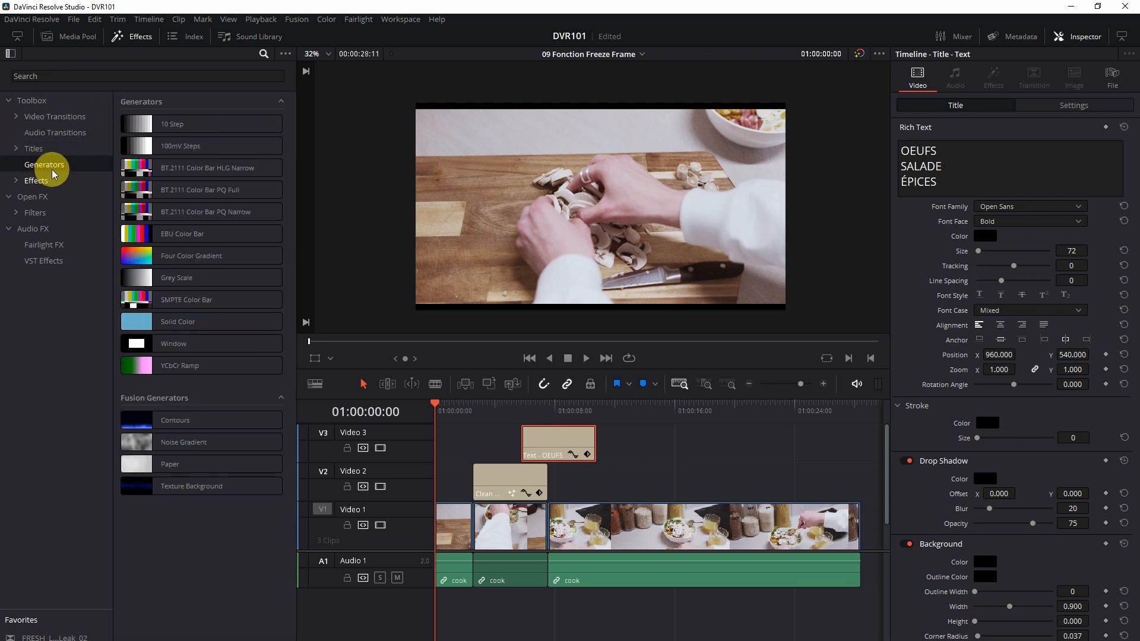
pyautogui.moveTo(175, 326); pyautogui.dragTo(547, 416)
pyautogui.click(550, 451)
pyautogui.moveTo(547, 478); pyautogui.dragTo(547, 515)
pyautogui.moveTo(552, 446)
pyautogui.mouseDown()
pyautogui.moveTo(554, 489)
pyautogui.moveTo(555, 457)
pyautogui.mouseUp()
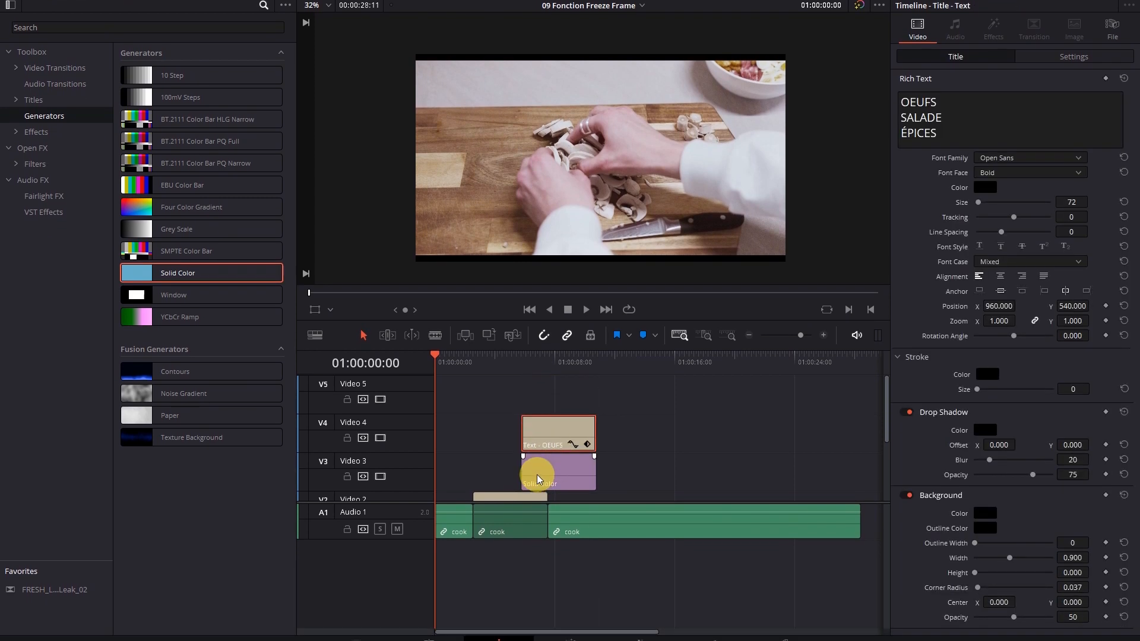
# Step: Change the Solid Color generator's color to white (#ffffff), viewing the frame at 01:00:07:14
pyautogui.click(537, 485)
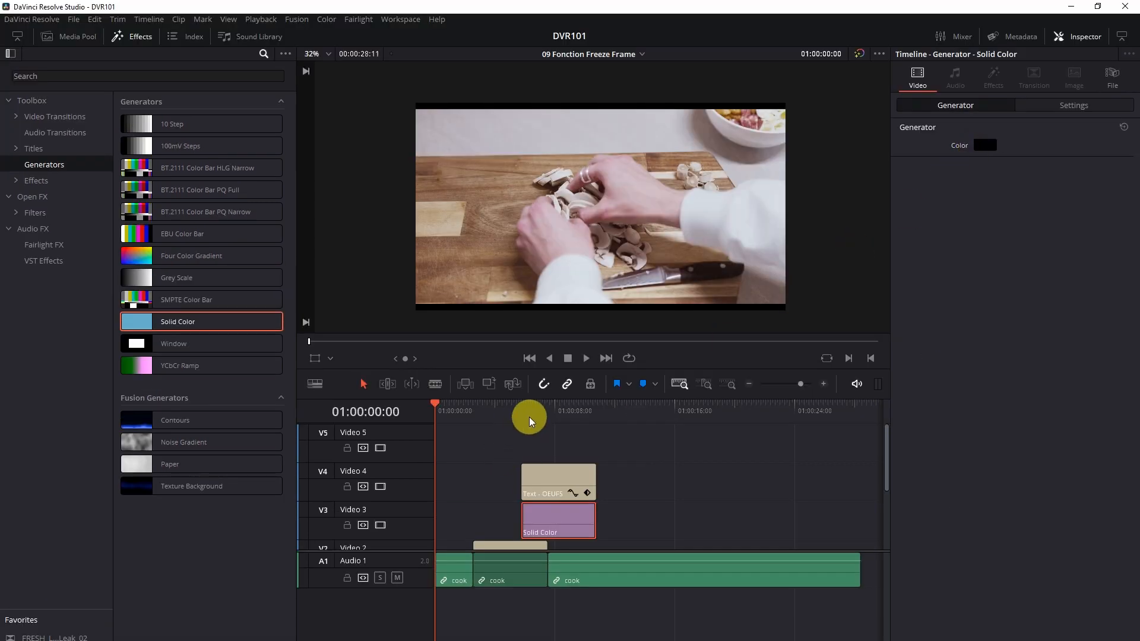
pyautogui.click(547, 409)
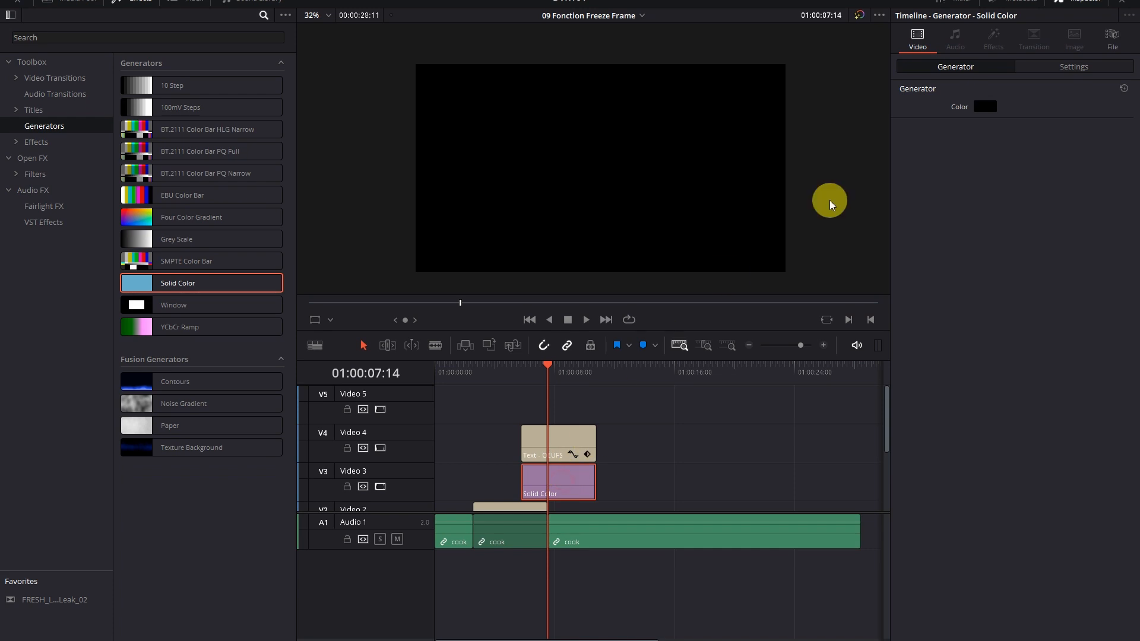
pyautogui.click(985, 118)
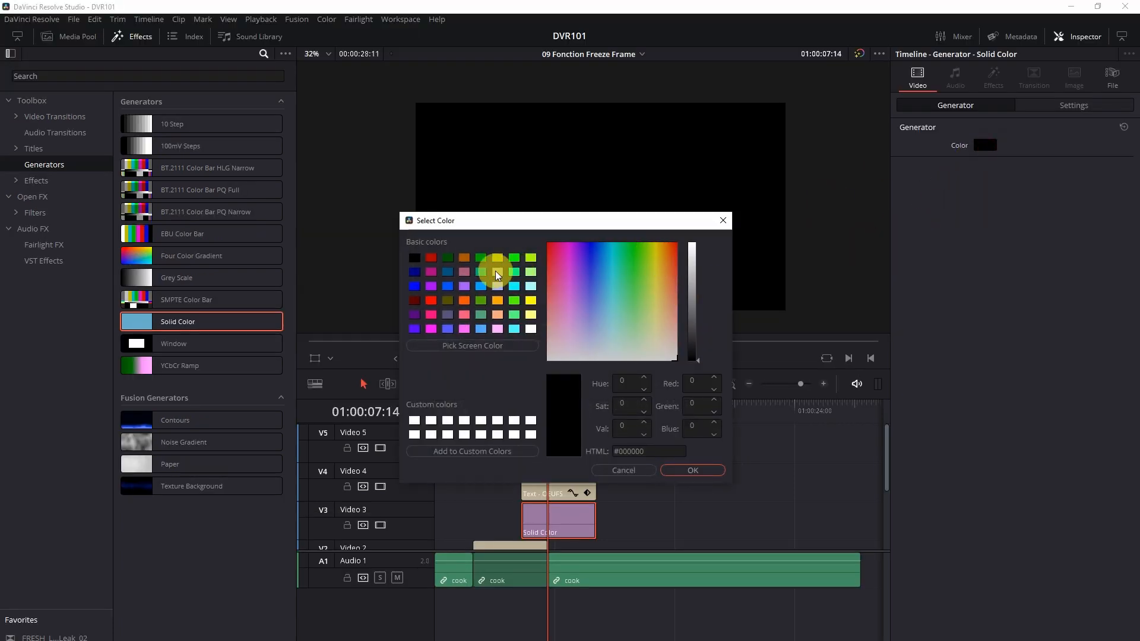
pyautogui.click(531, 421)
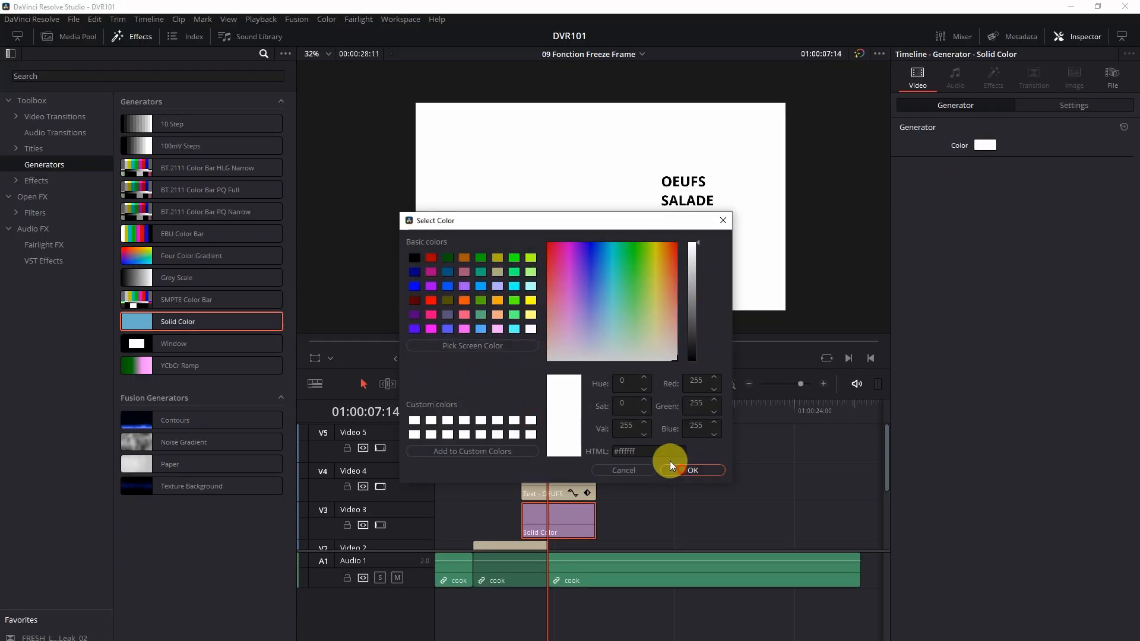
pyautogui.click(679, 466)
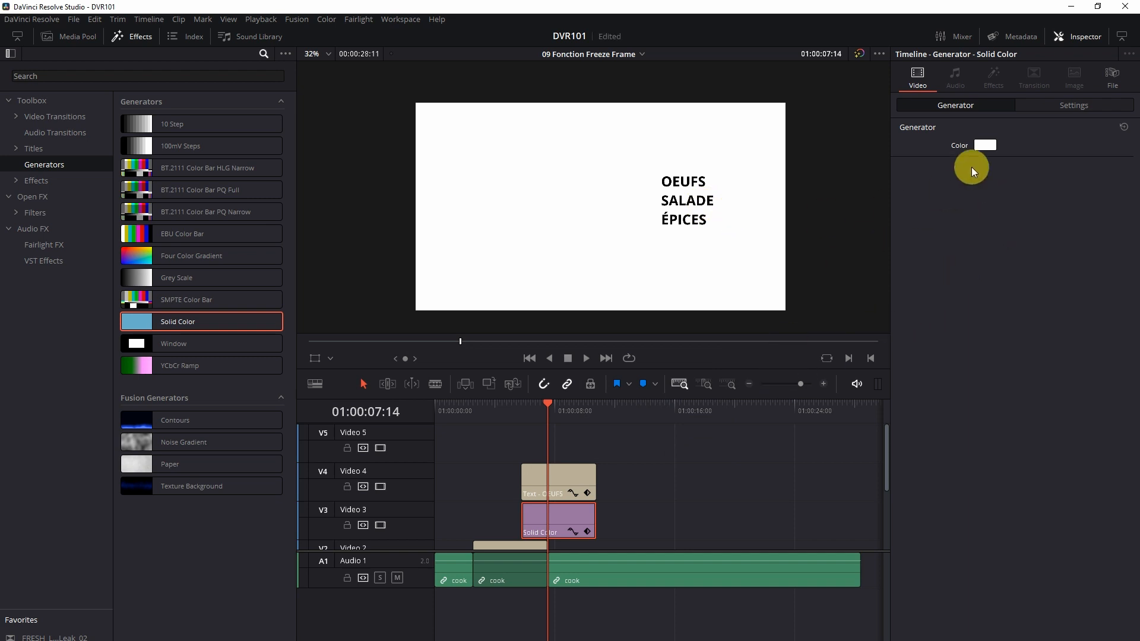
# Step: Set the Solid Color generator's opacity to 53.44 and crop it by left 1187.2, right 1.3, top 31 and bottom 29.4
pyautogui.click(1060, 102)
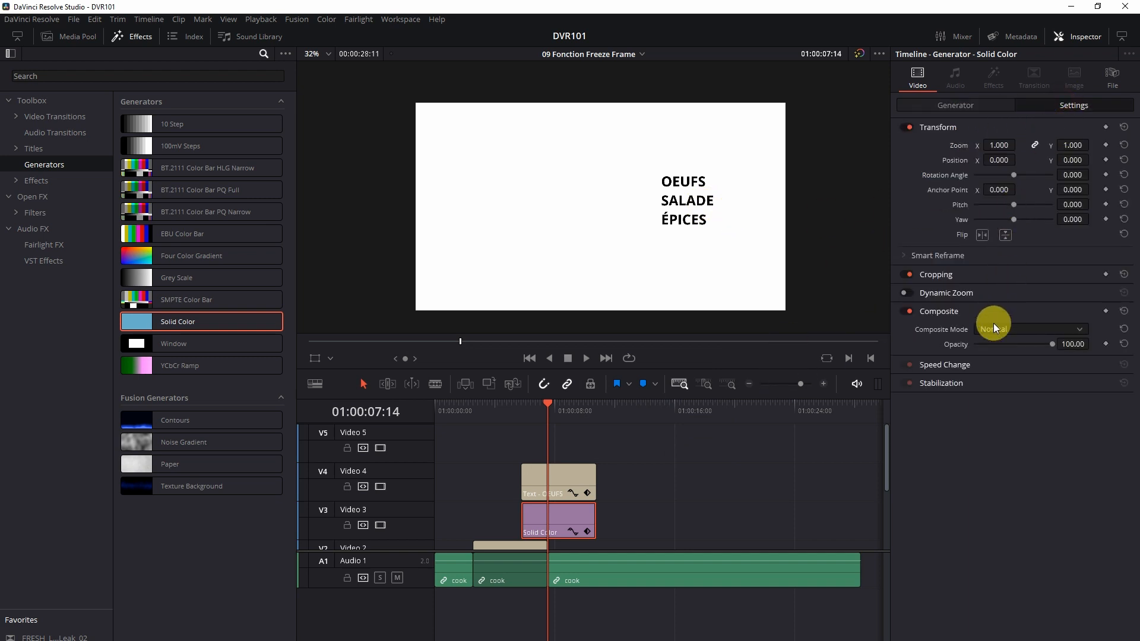
pyautogui.moveTo(1043, 348); pyautogui.dragTo(1020, 349)
pyautogui.click(975, 274)
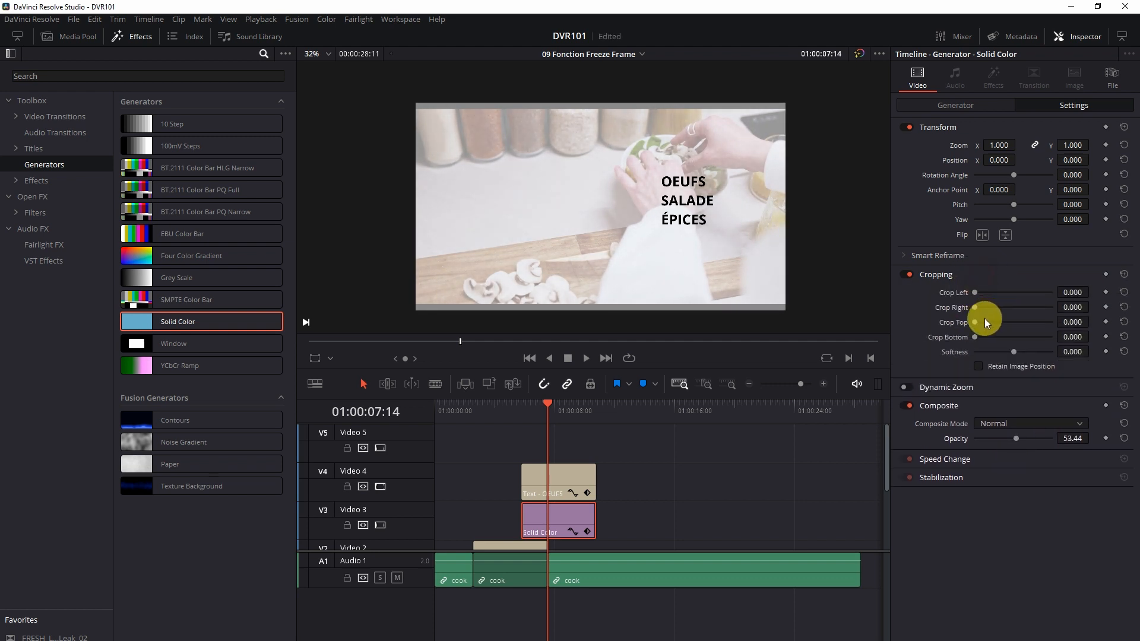
pyautogui.moveTo(974, 294); pyautogui.dragTo(1025, 296)
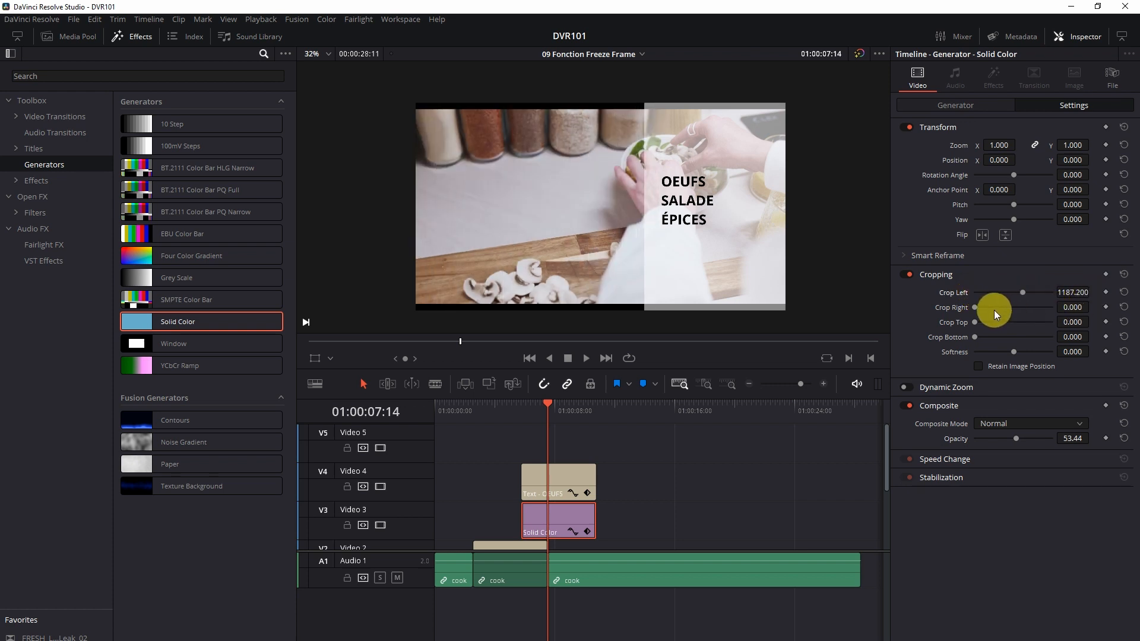
pyautogui.moveTo(979, 308); pyautogui.dragTo(984, 309)
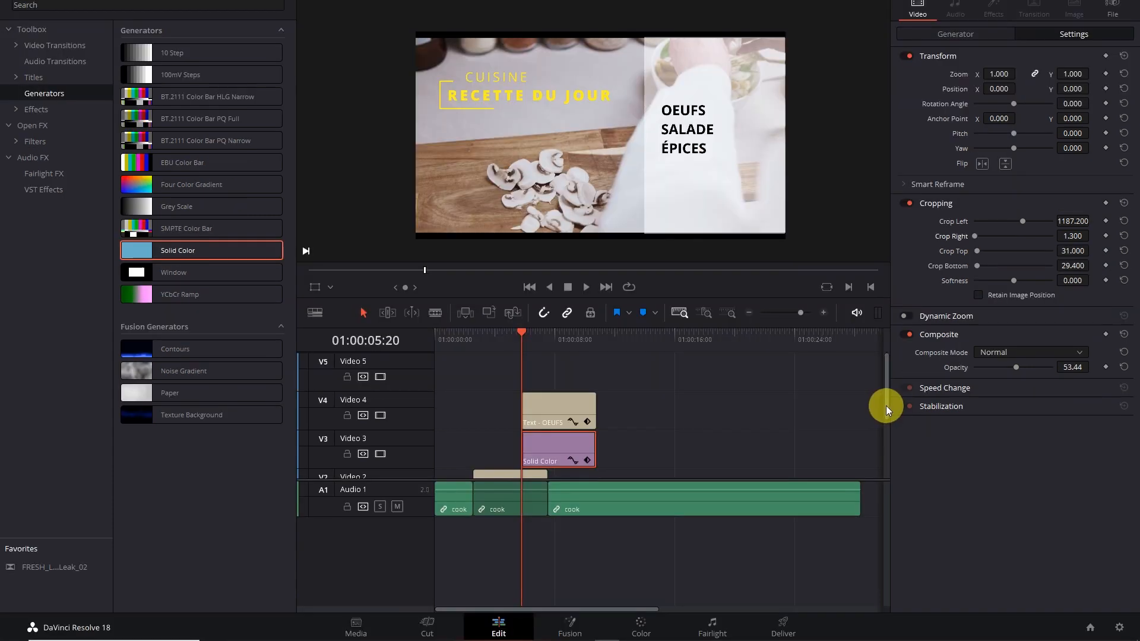
# Step: Extend the Clean and Simple title on Video 2 so it ends together with the Solid Color and ingredient text clips
pyautogui.moveTo(886, 407); pyautogui.dragTo(889, 443)
pyautogui.click(508, 420)
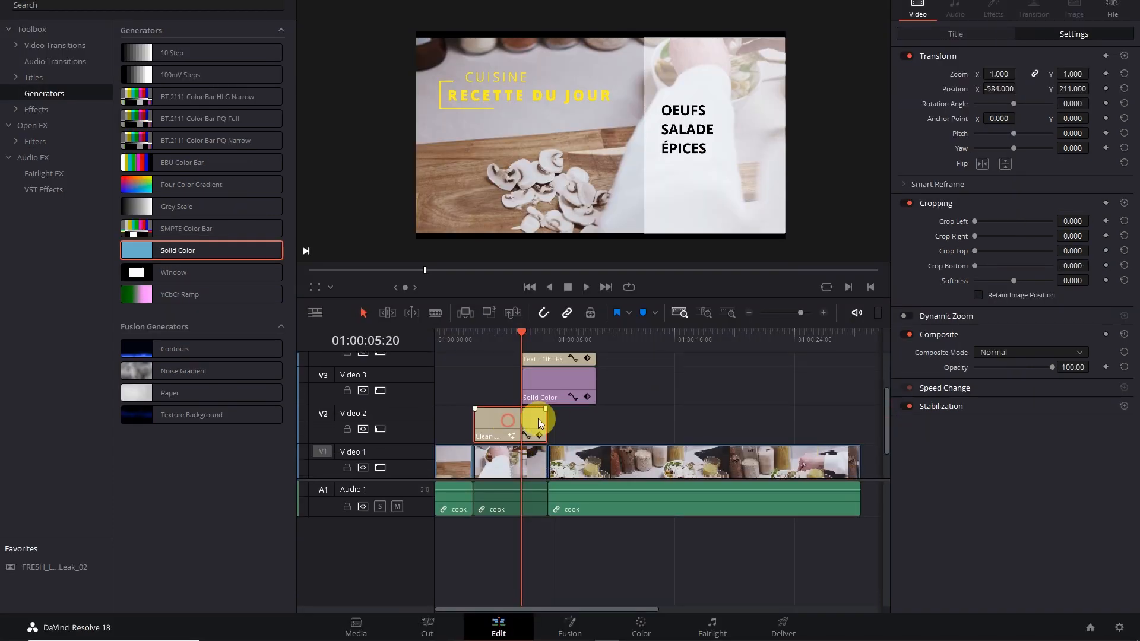
pyautogui.moveTo(544, 421); pyautogui.dragTo(594, 419)
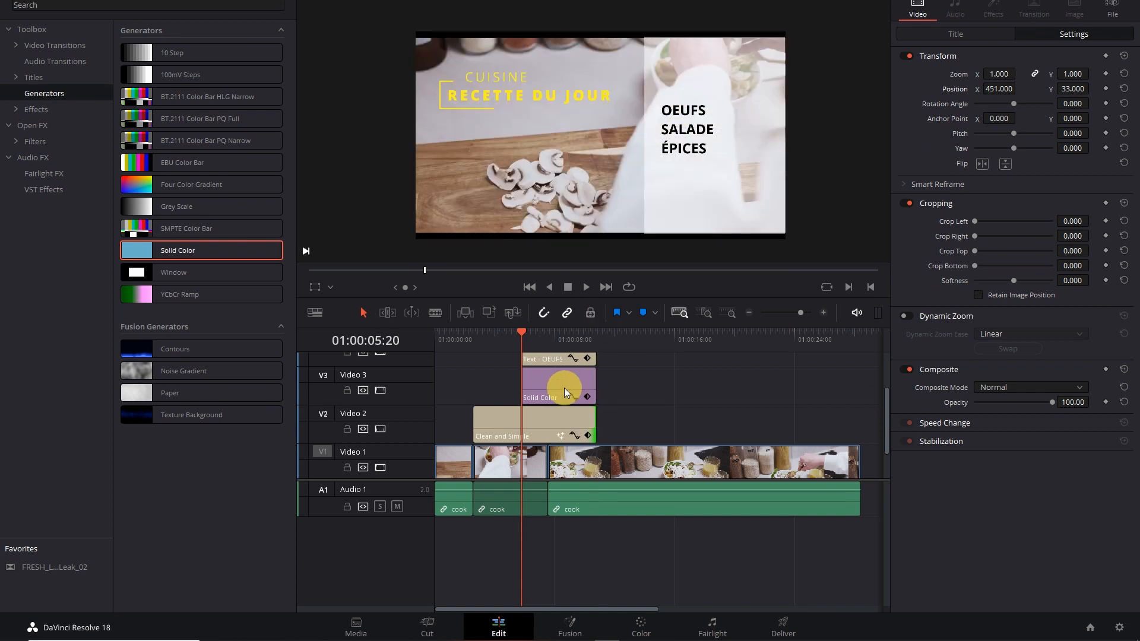
# Step: Play the timeline from before the freeze frame to check when the title and ingredient overlay appear
pyautogui.click(524, 343)
pyautogui.moveTo(500, 350); pyautogui.dragTo(455, 341)
pyautogui.press('space')
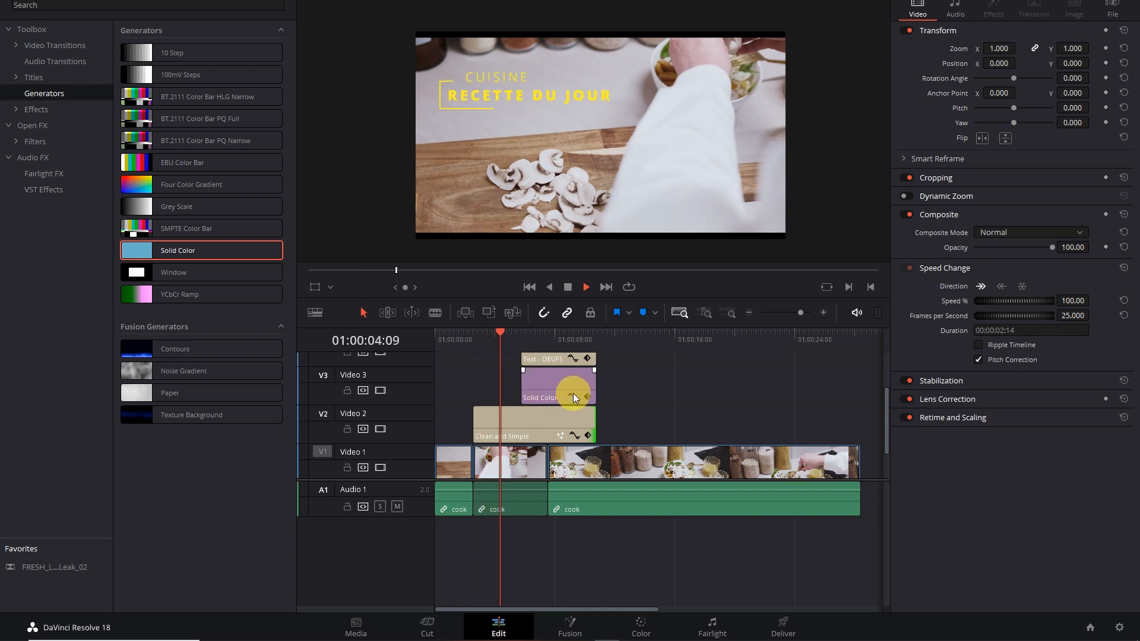
# Step: Extend the starts of the Solid Color and OEUFS text clips back to about 01:00:04 and replay from the freeze frame's start
pyautogui.click(536, 383)
pyautogui.moveTo(522, 380); pyautogui.dragTo(492, 358)
pyautogui.click(473, 338)
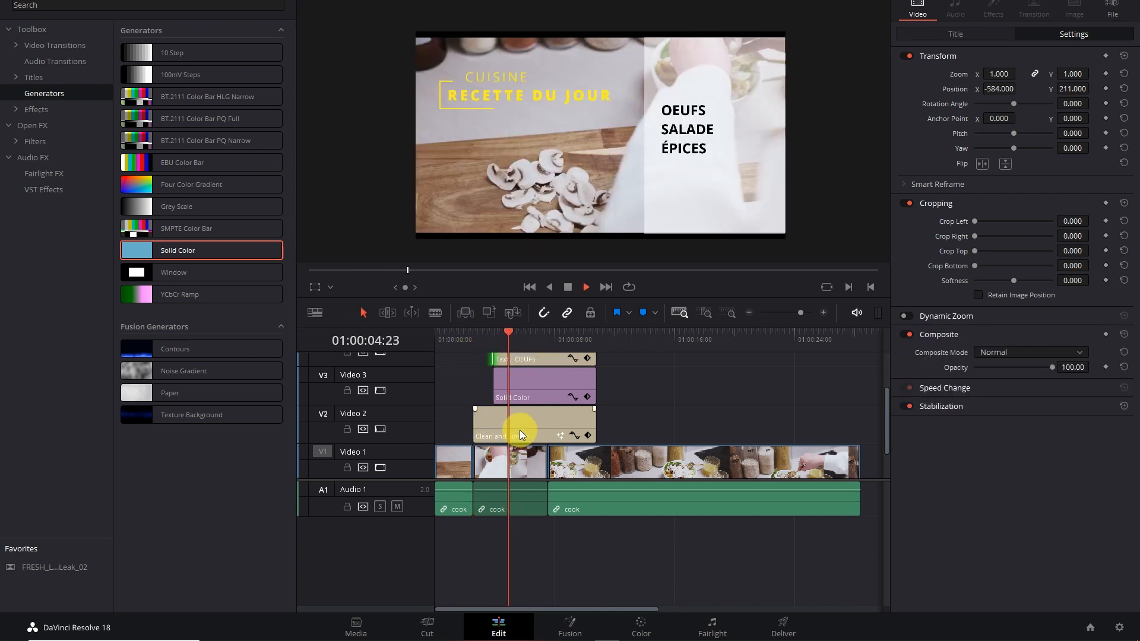
# Step: Add a fade-in and a fade-out to the Solid Color clip on Video 3
pyautogui.click(521, 386)
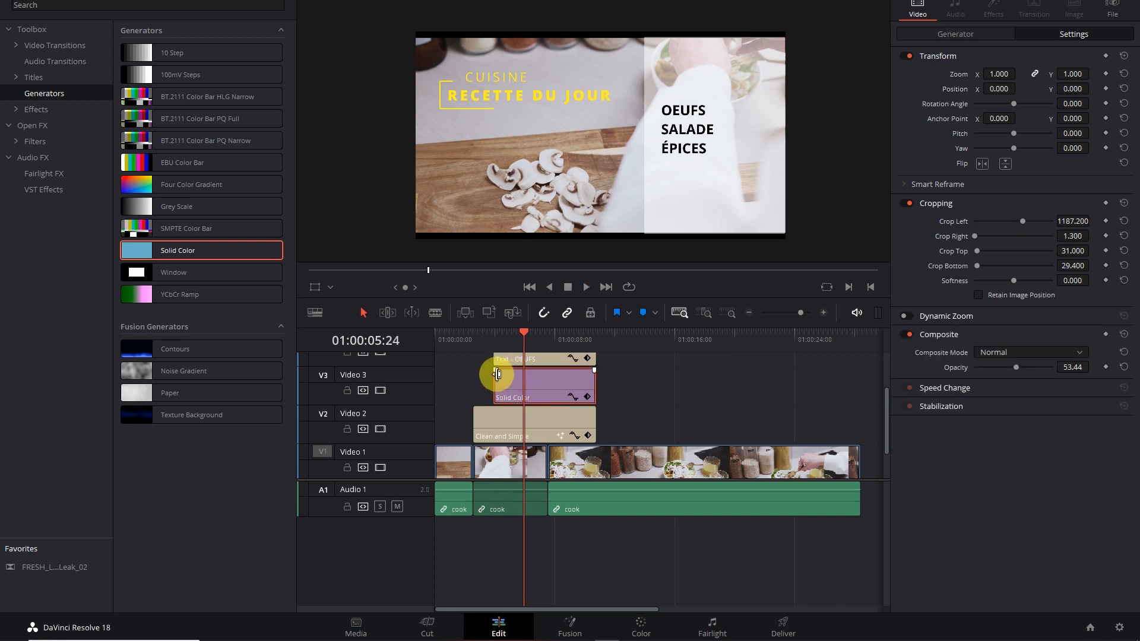
pyautogui.moveTo(495, 371); pyautogui.dragTo(510, 372)
pyautogui.moveTo(592, 369); pyautogui.dragTo(572, 373)
# Step: Add fade-ins and fade-outs to the OEUFS text on Video 4 and the Clean and Simple title on Video 2
pyautogui.scroll(-2, 882, 400)
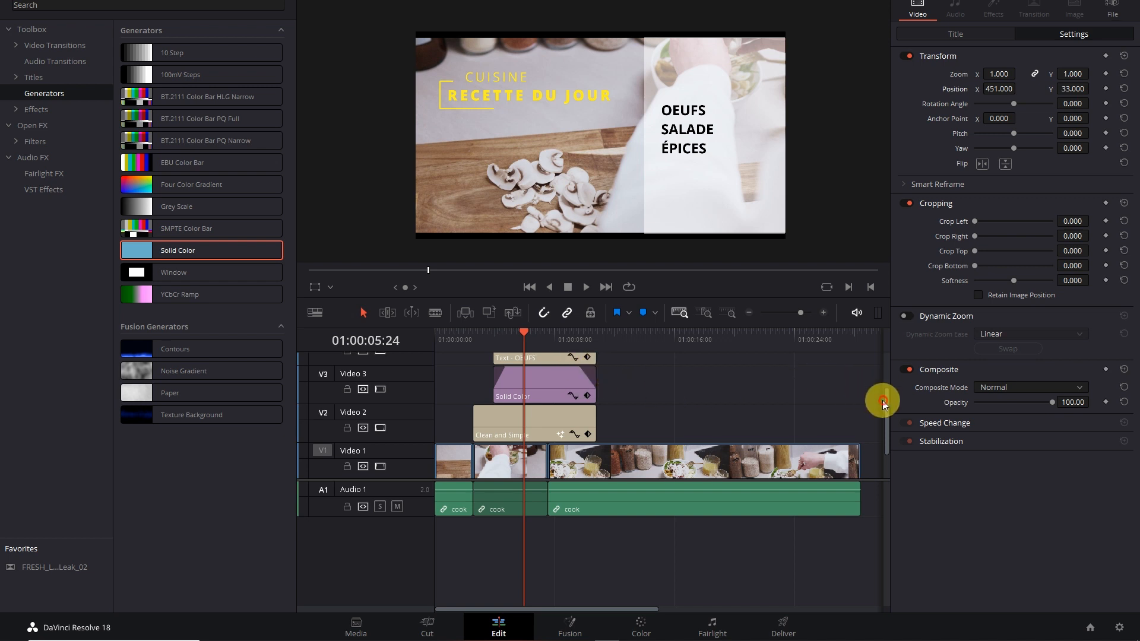
pyautogui.moveTo(656, 480); pyautogui.dragTo(649, 562)
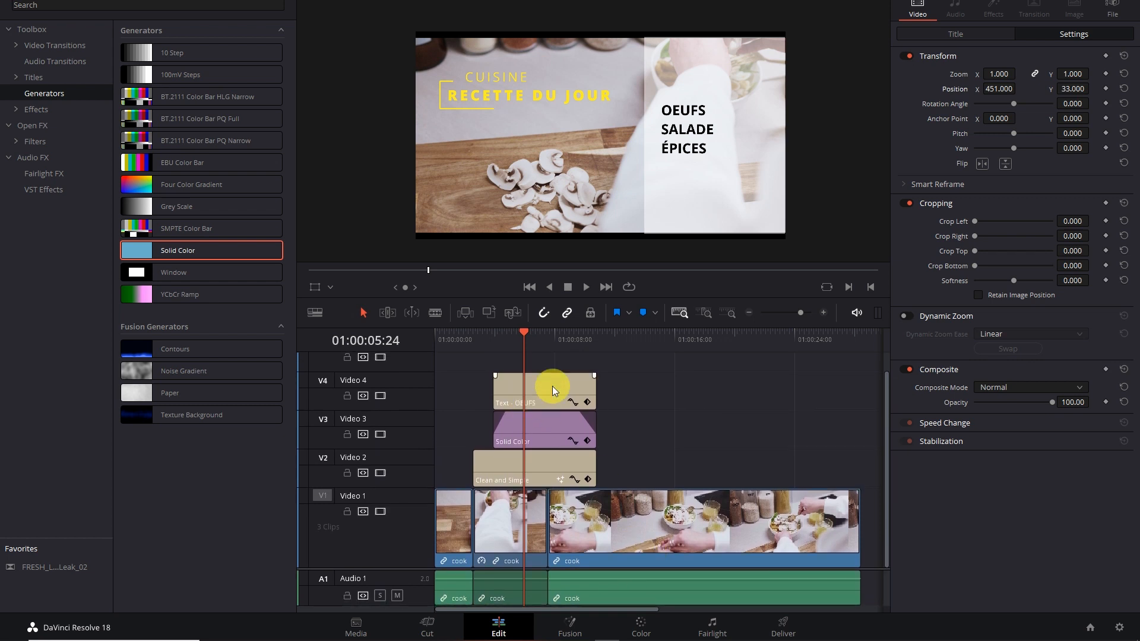
pyautogui.moveTo(592, 375)
pyautogui.mouseDown()
pyautogui.moveTo(570, 380)
pyautogui.moveTo(579, 377)
pyautogui.mouseUp()
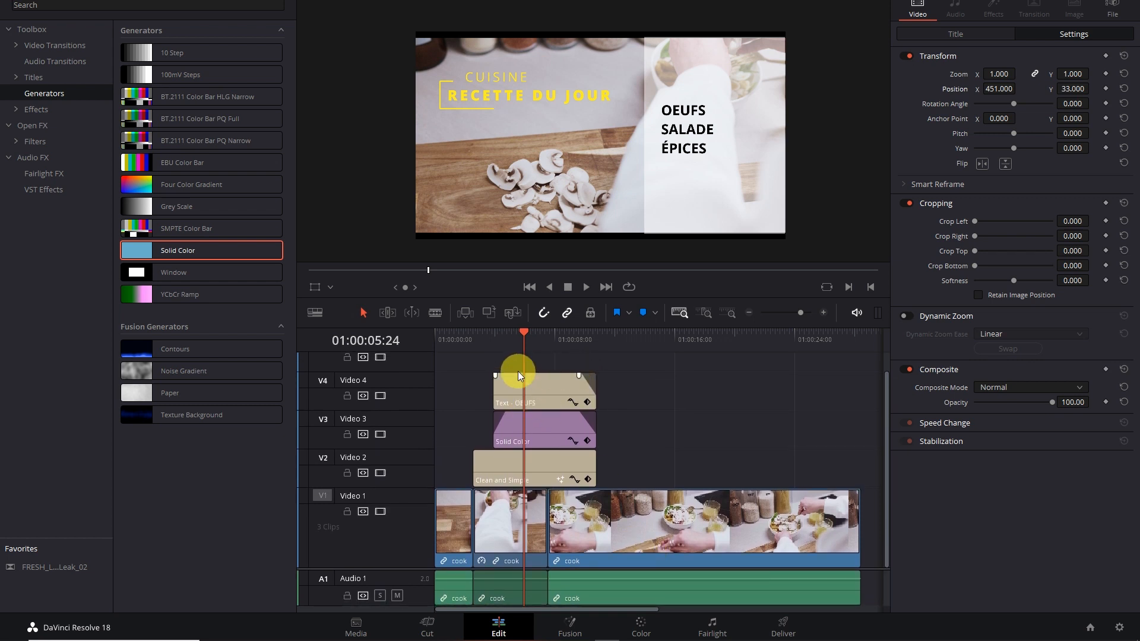
pyautogui.moveTo(496, 375); pyautogui.dragTo(512, 374)
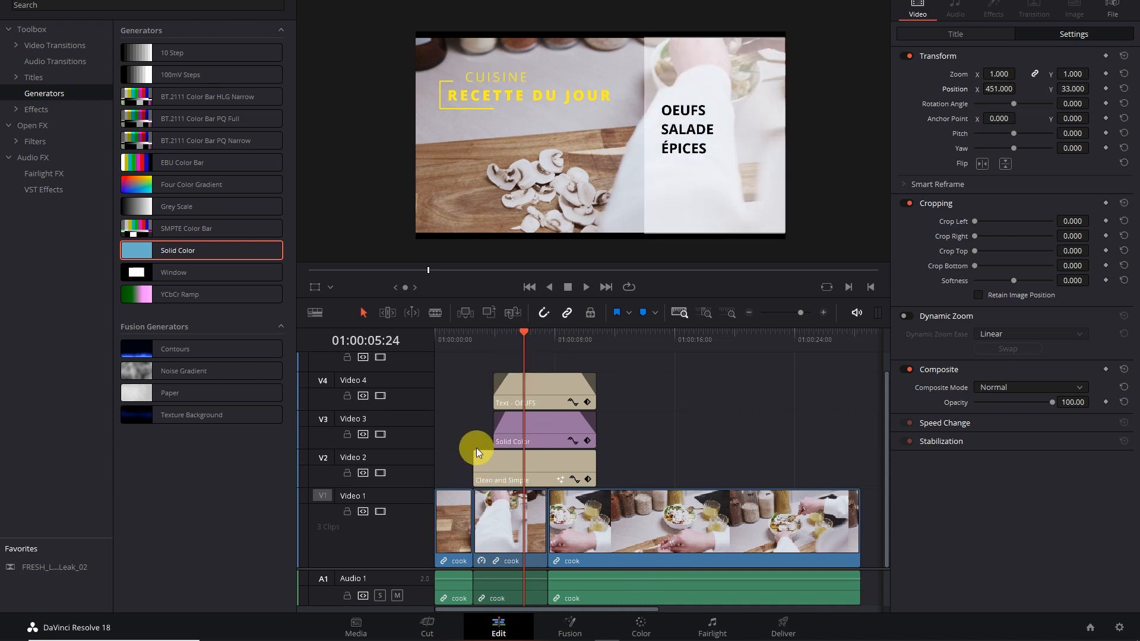
pyautogui.moveTo(593, 452); pyautogui.dragTo(576, 453)
# Step: Play the timeline from around the freeze frame's start to review the fades on the three overlay clips
pyautogui.moveTo(504, 335); pyautogui.dragTo(464, 336)
pyautogui.press('space')
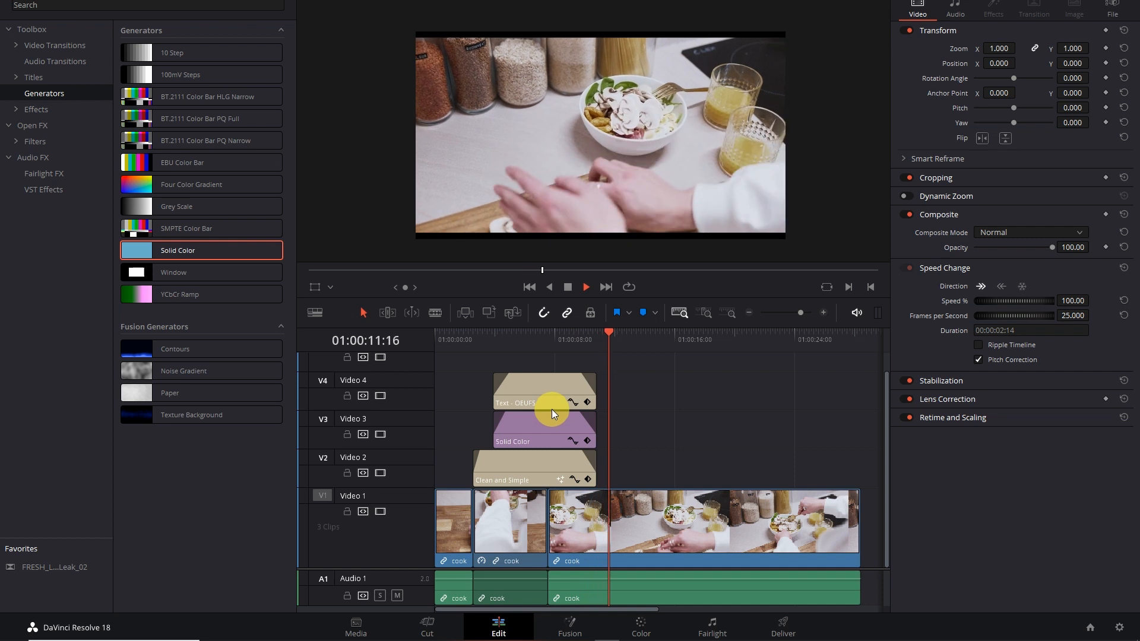
pyautogui.press('space')
pyautogui.moveTo(576, 336); pyautogui.dragTo(472, 392)
pyautogui.press('space')
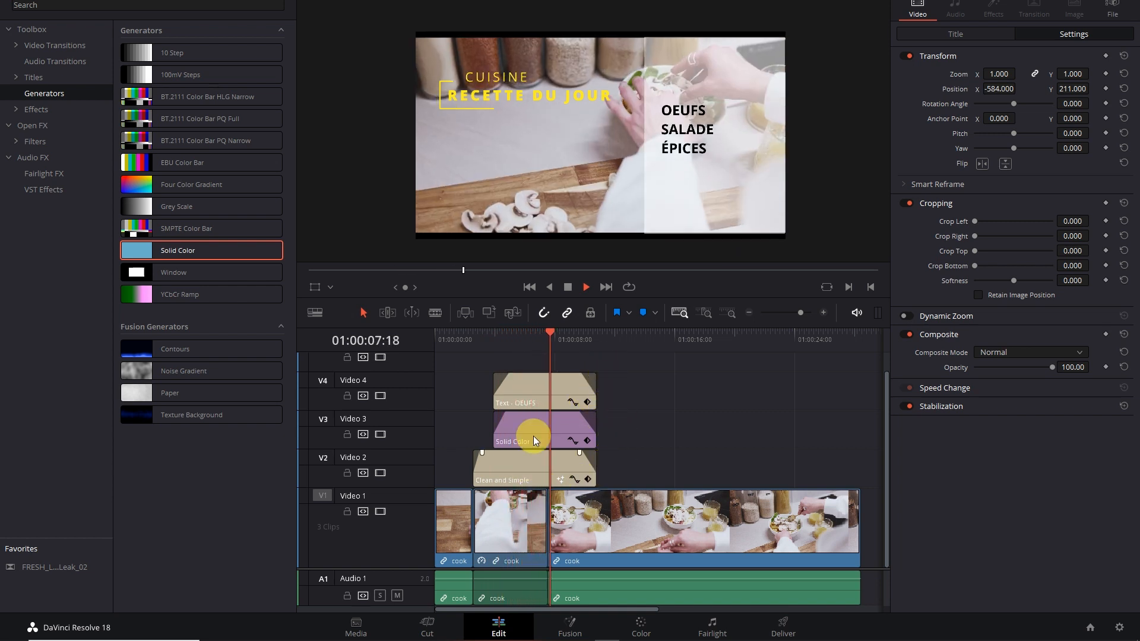
# Step: Lengthen the fade-outs of the text, Solid Color and title clips so they all start at the freeze frame's end, 01:00:07:14
pyautogui.moveTo(579, 454); pyautogui.dragTo(547, 455)
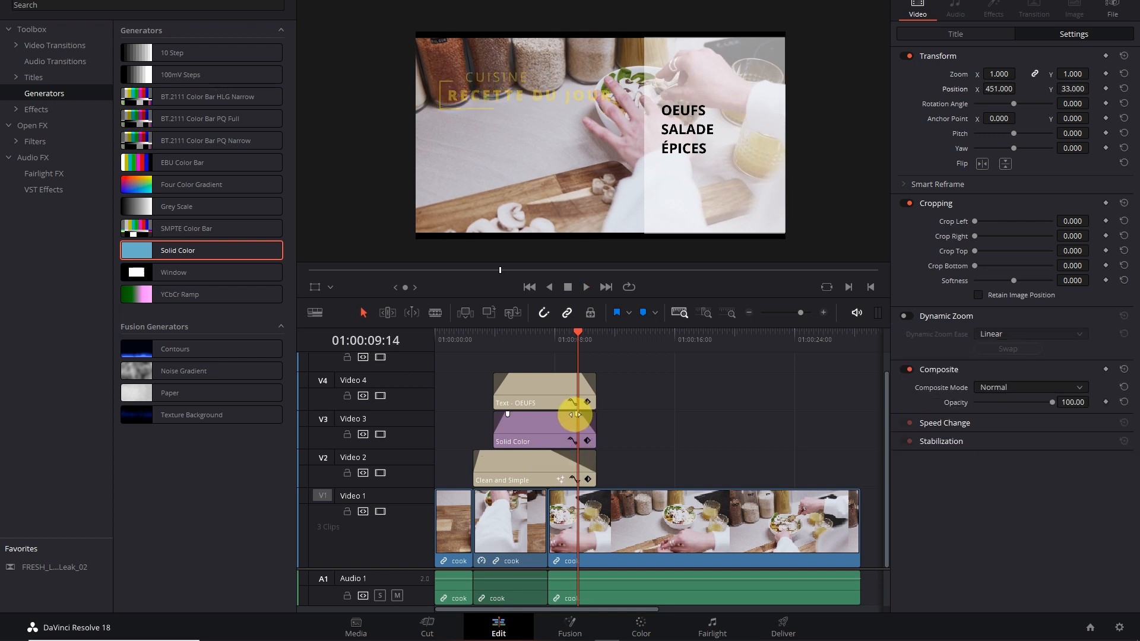
pyautogui.click(569, 422)
pyautogui.moveTo(576, 334); pyautogui.dragTo(548, 330)
pyautogui.moveTo(555, 445)
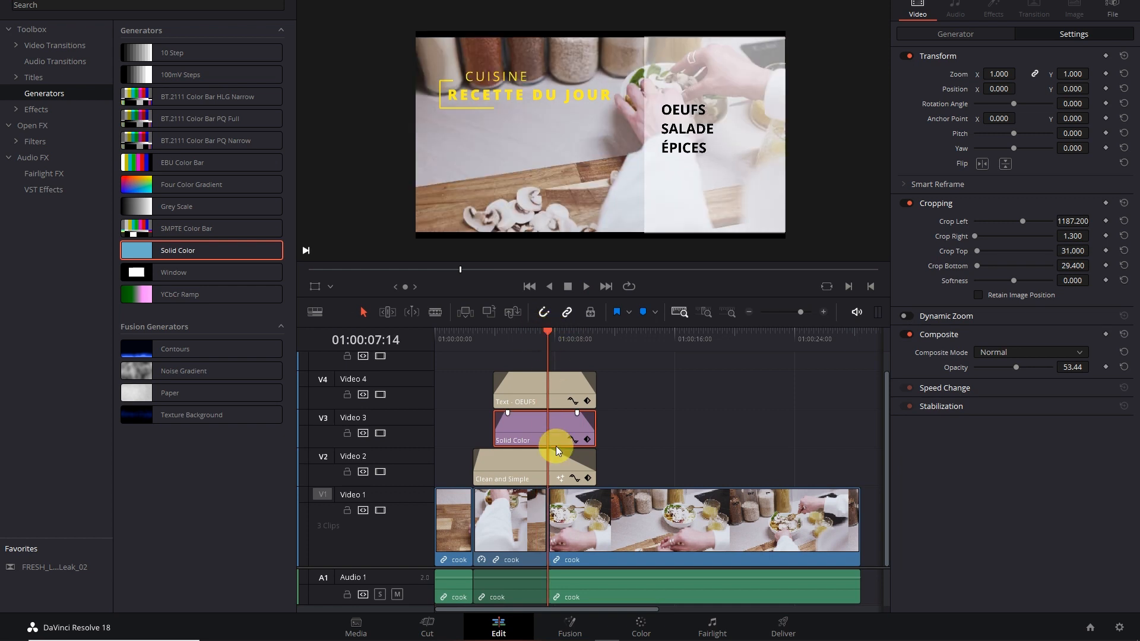
pyautogui.moveTo(577, 414); pyautogui.dragTo(617, 412)
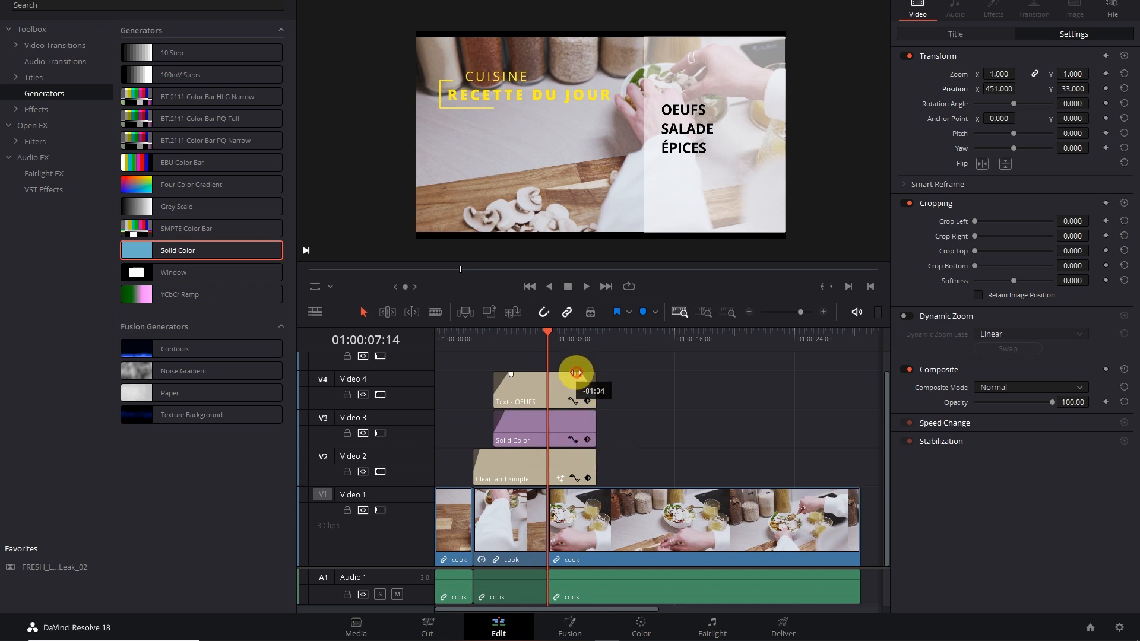
pyautogui.moveTo(640, 385); pyautogui.dragTo(552, 474)
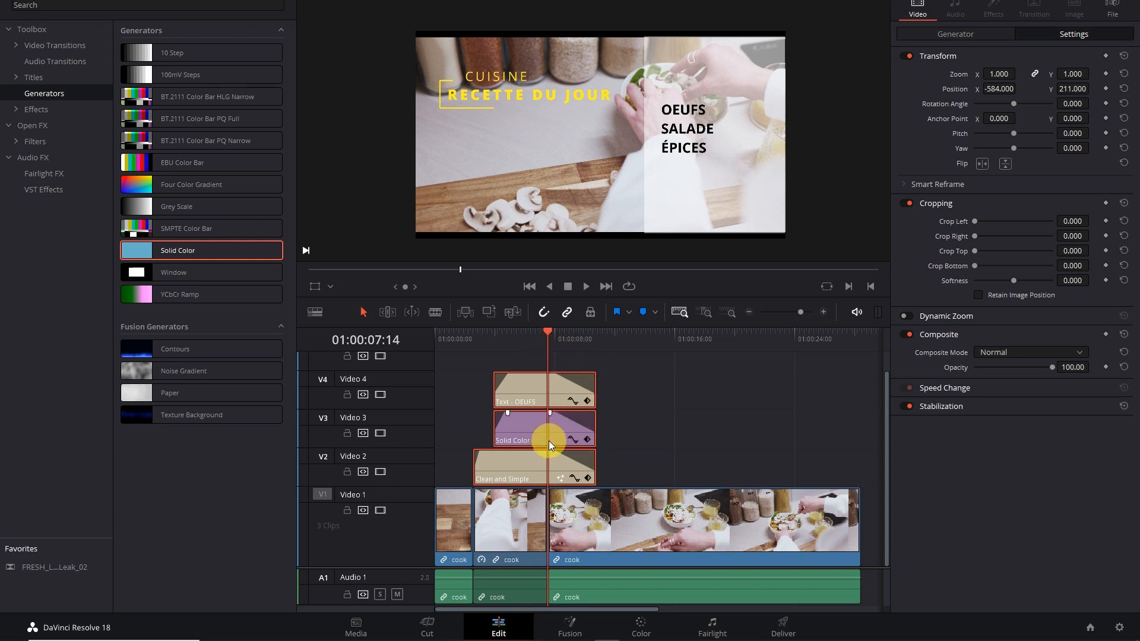
# Step: Remove the fade-ins from the three overlay clips and give the text and Solid Color clips matching fade-ins ending at 01:00:05:05
pyautogui.moveTo(547, 336); pyautogui.dragTo(512, 336)
pyautogui.click(500, 384)
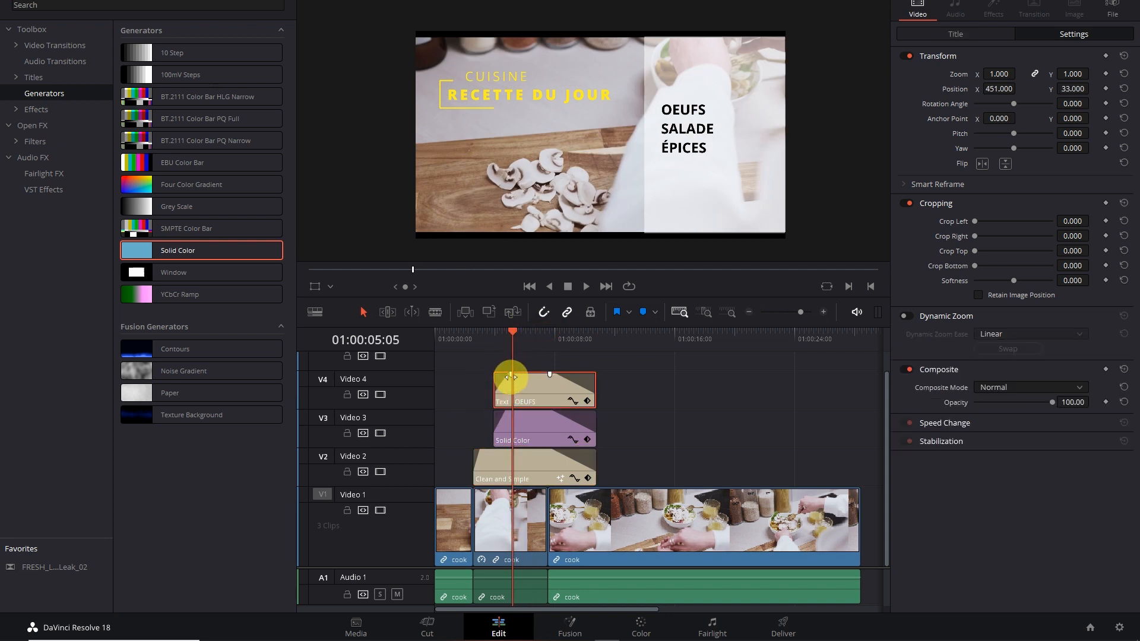
pyautogui.click(506, 414)
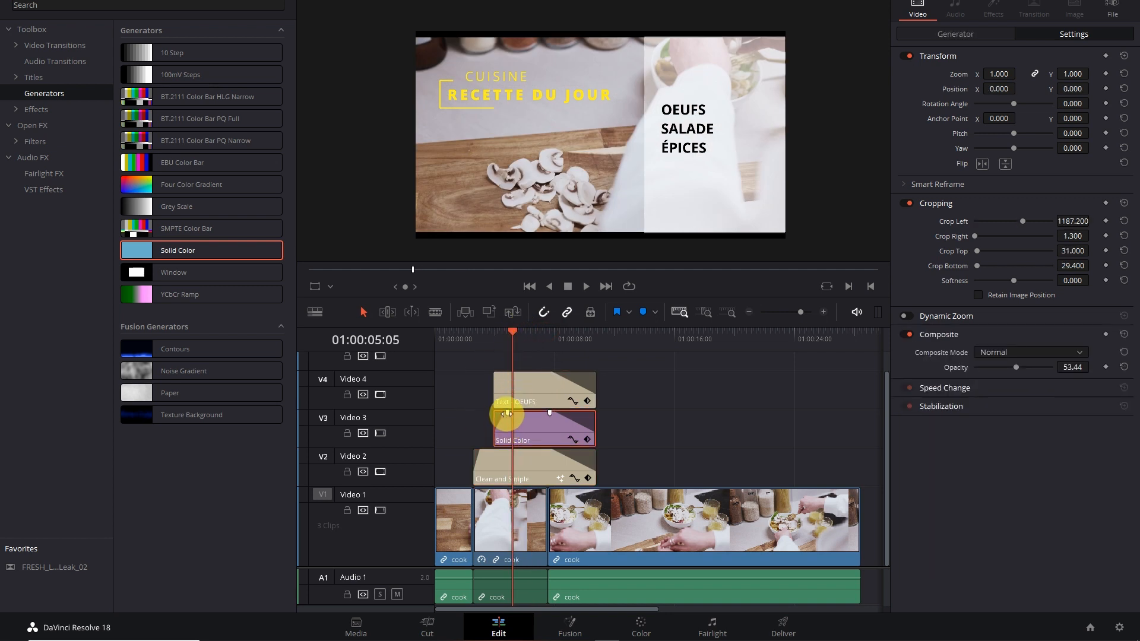
pyautogui.click(480, 452)
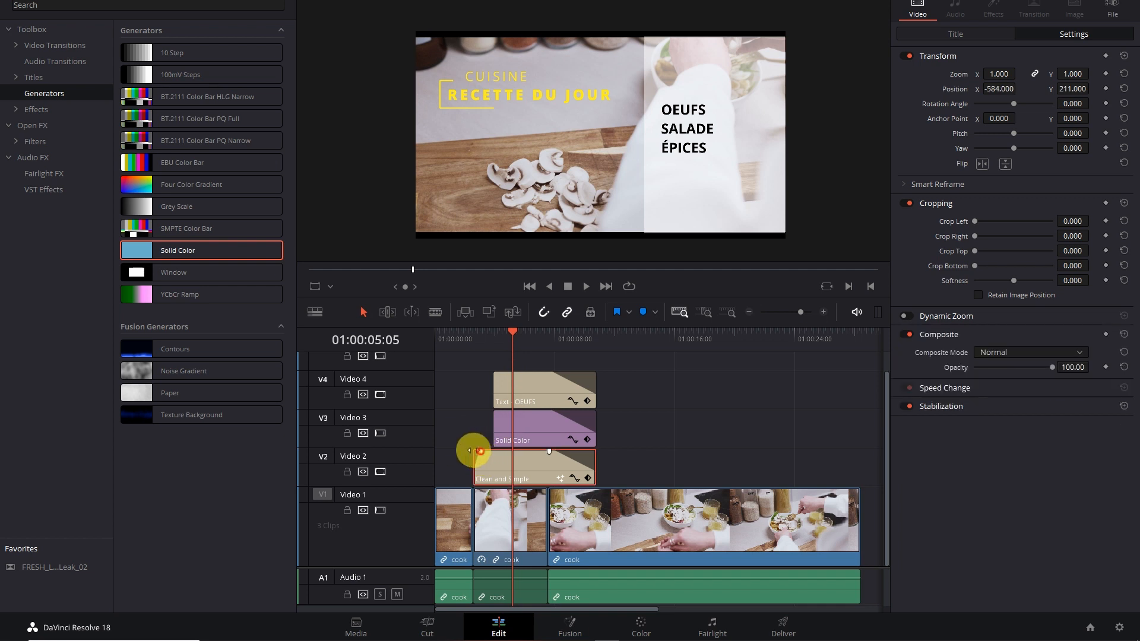
pyautogui.click(505, 369)
pyautogui.moveTo(492, 360); pyautogui.dragTo(511, 439)
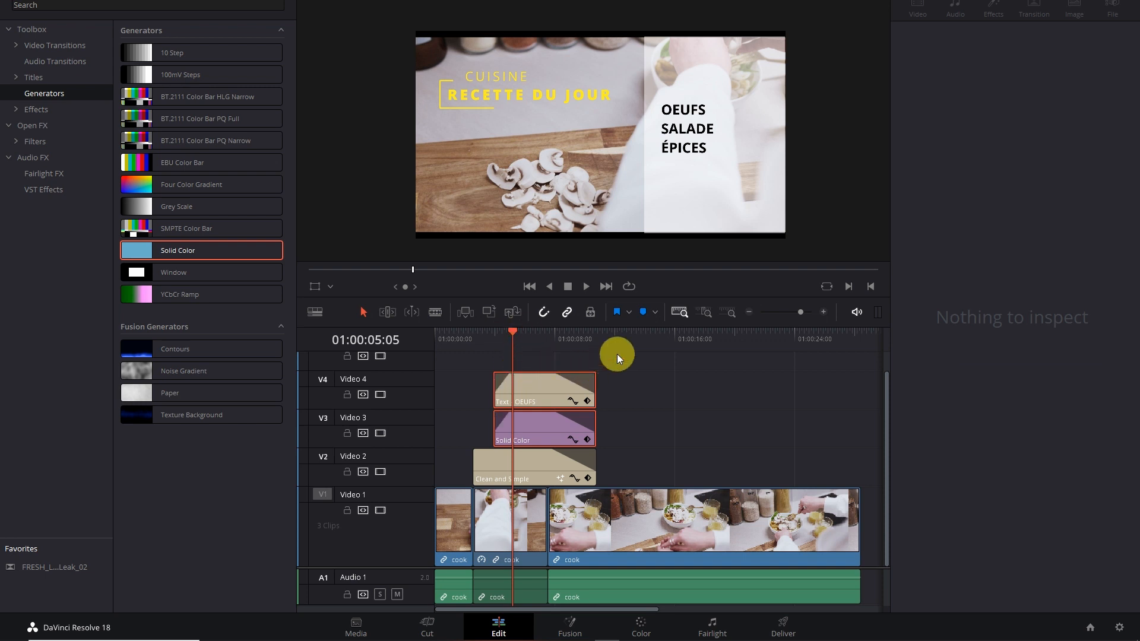
# Step: Play the timeline from the start of the freeze frame past the overlays to review the finished sequence, and stop playback
pyautogui.click(636, 336)
pyautogui.click(475, 339)
pyautogui.press('space')
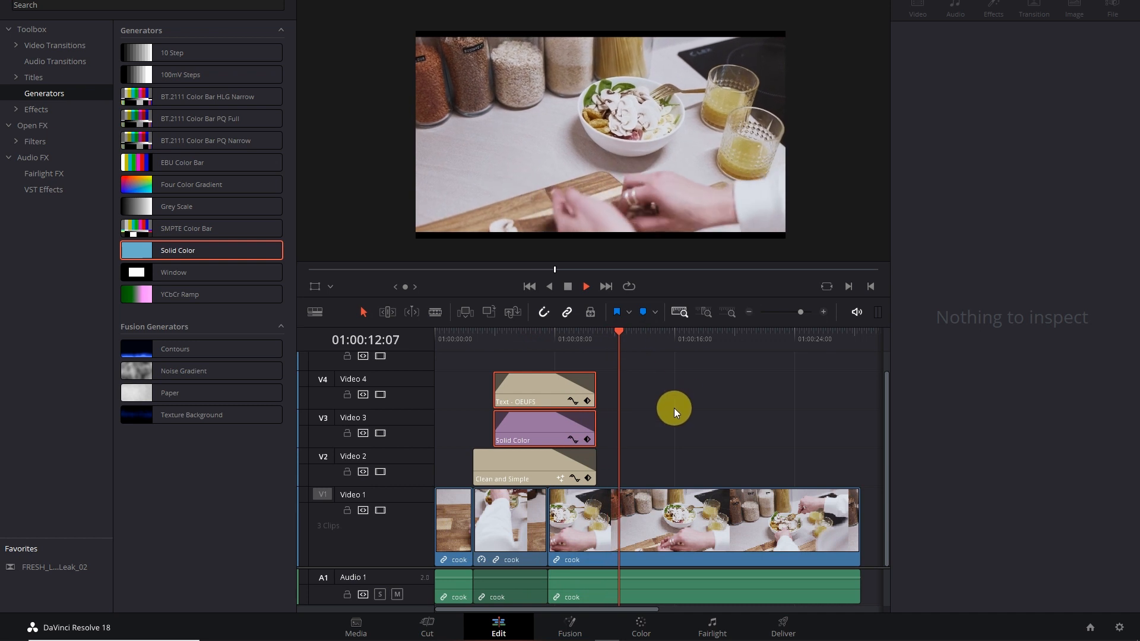
pyautogui.click(622, 407)
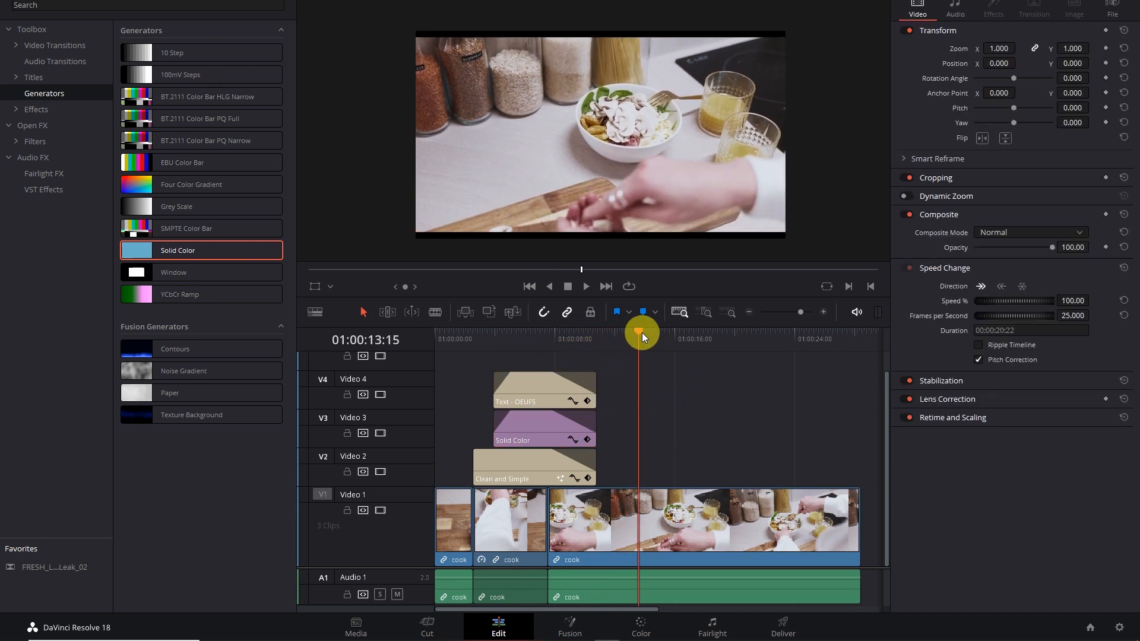